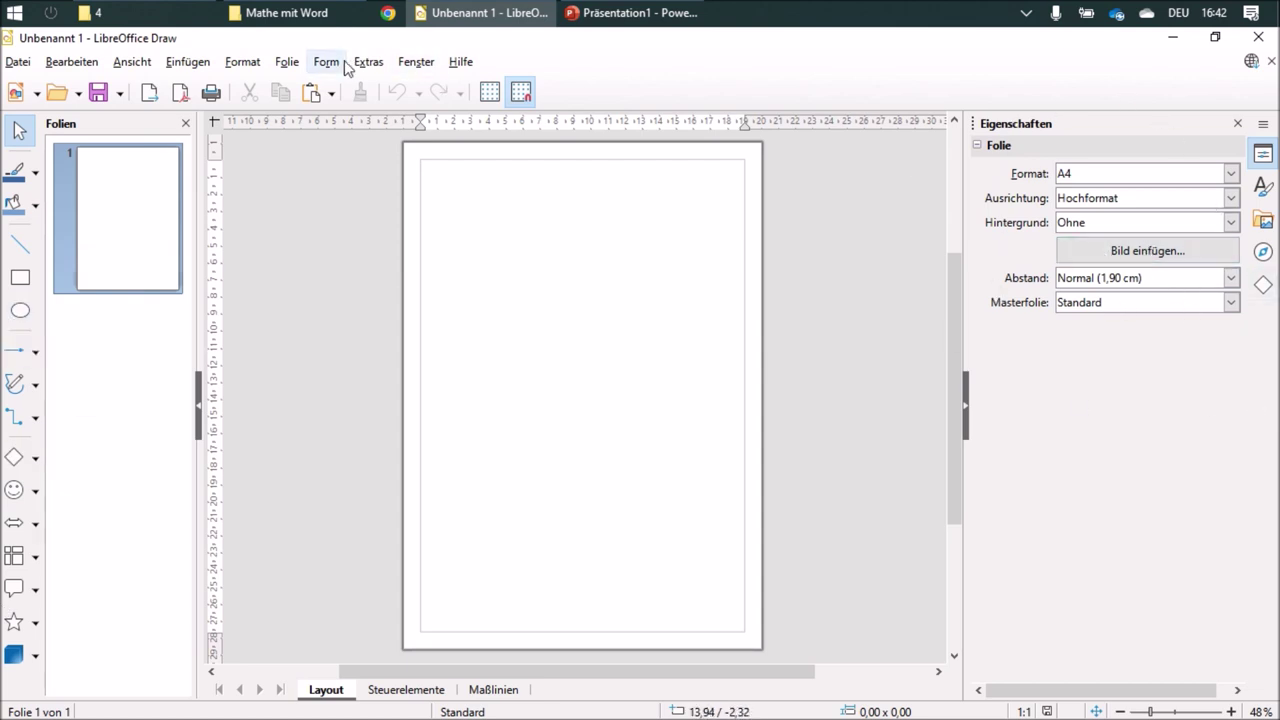
# Hide the Zeichnung toolbar and show it again.
pyautogui.click(150, 66)
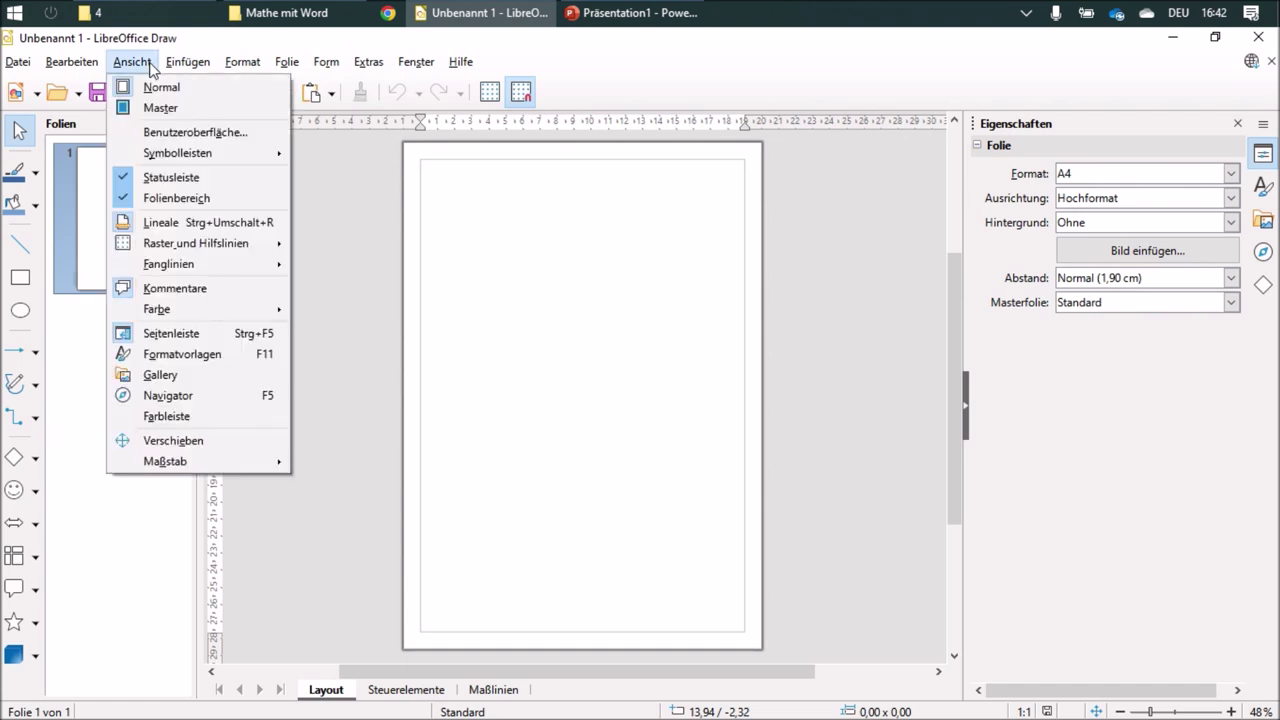
pyautogui.moveTo(170, 152)
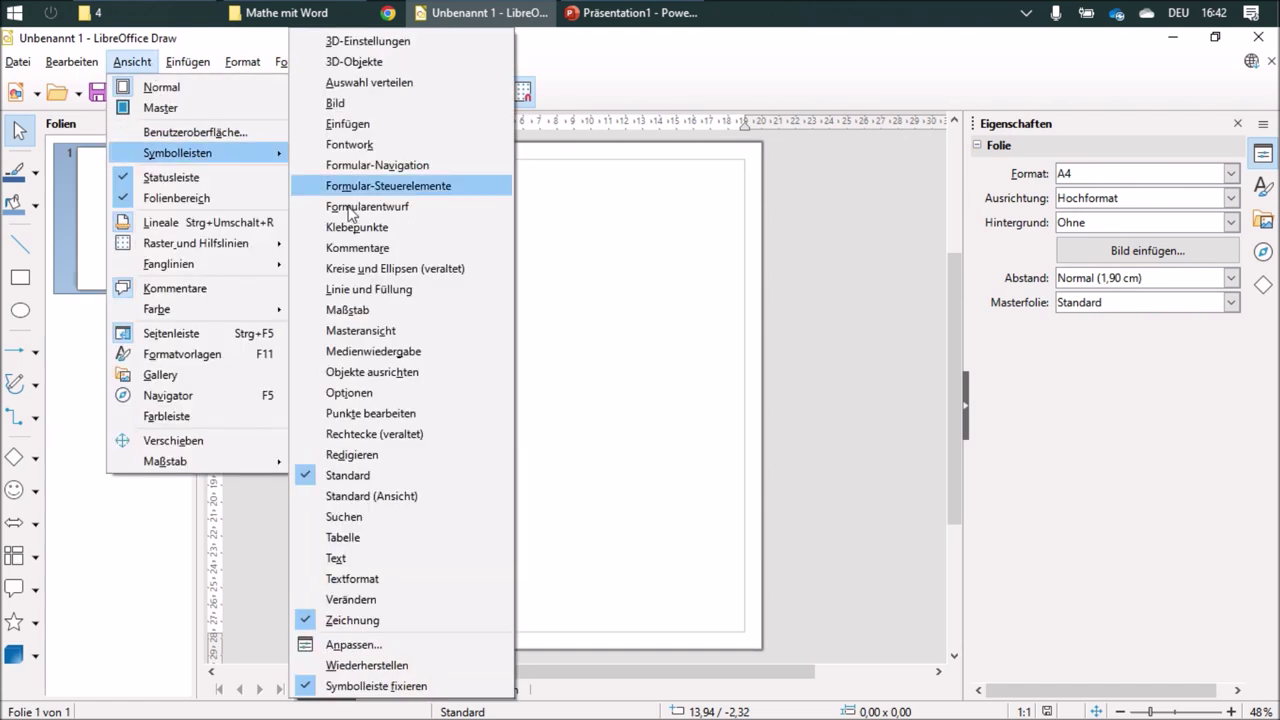
pyautogui.click(370, 624)
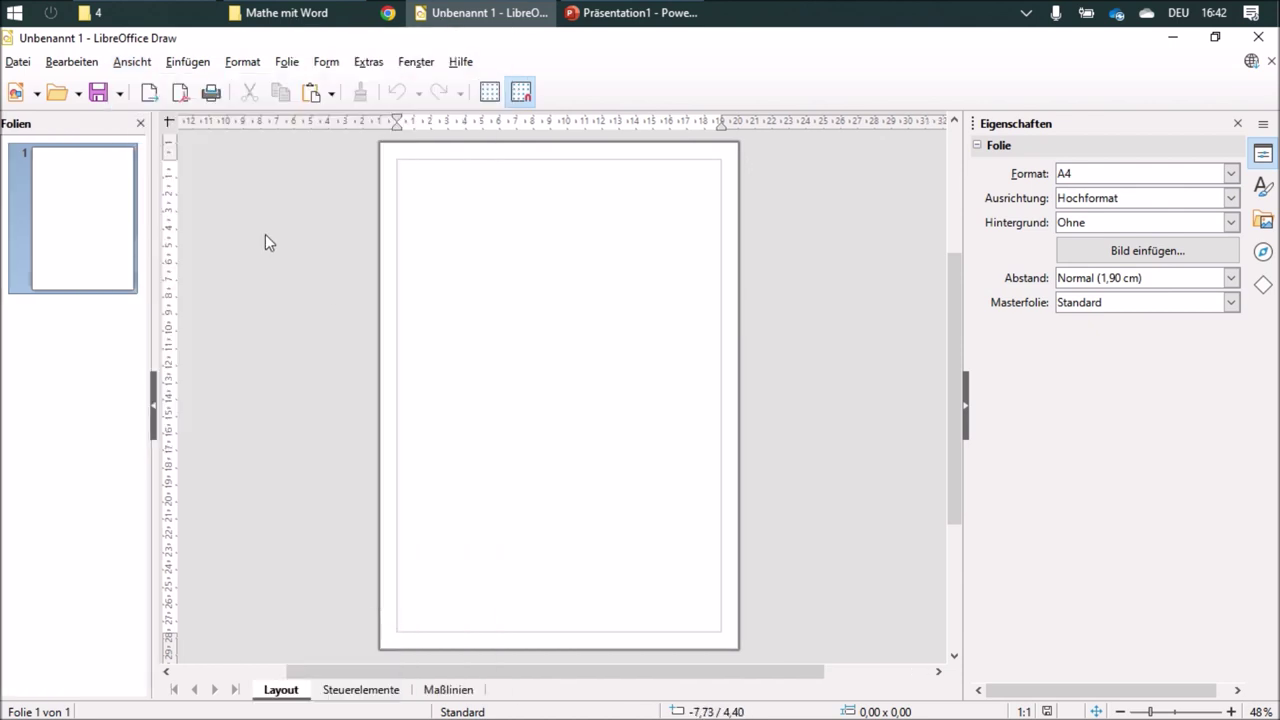
pyautogui.click(138, 62)
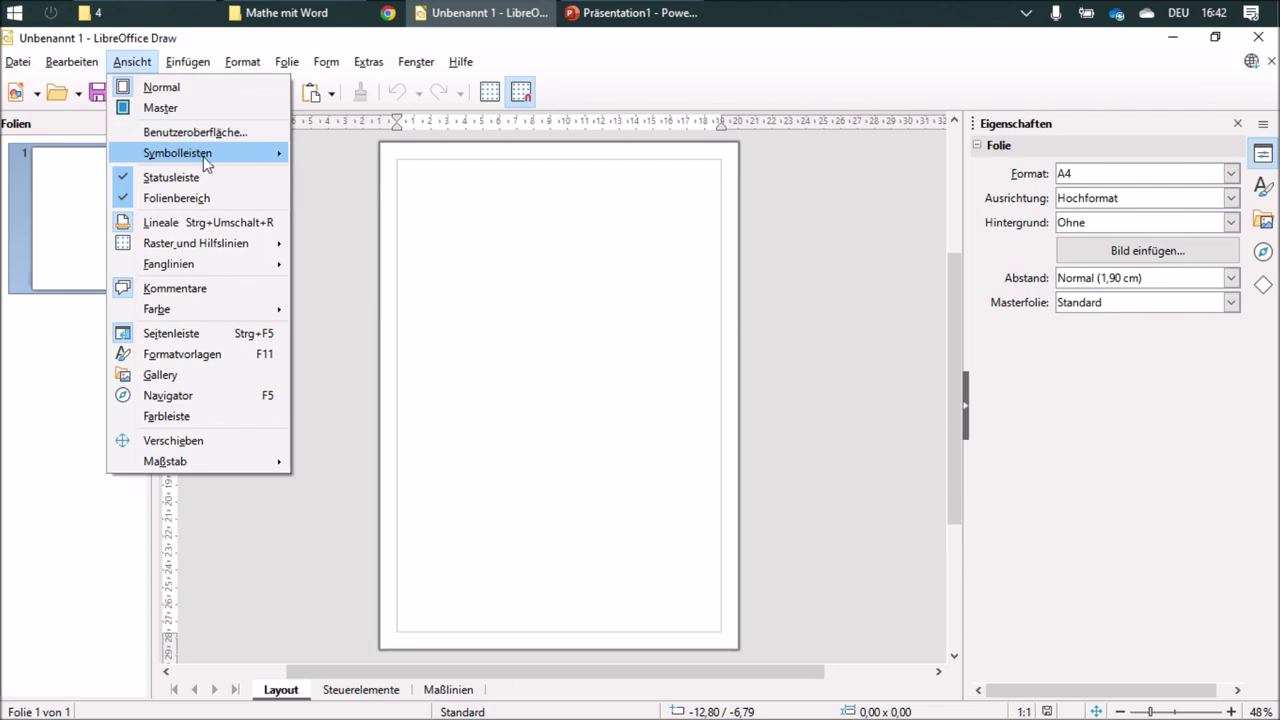
pyautogui.moveTo(203, 156)
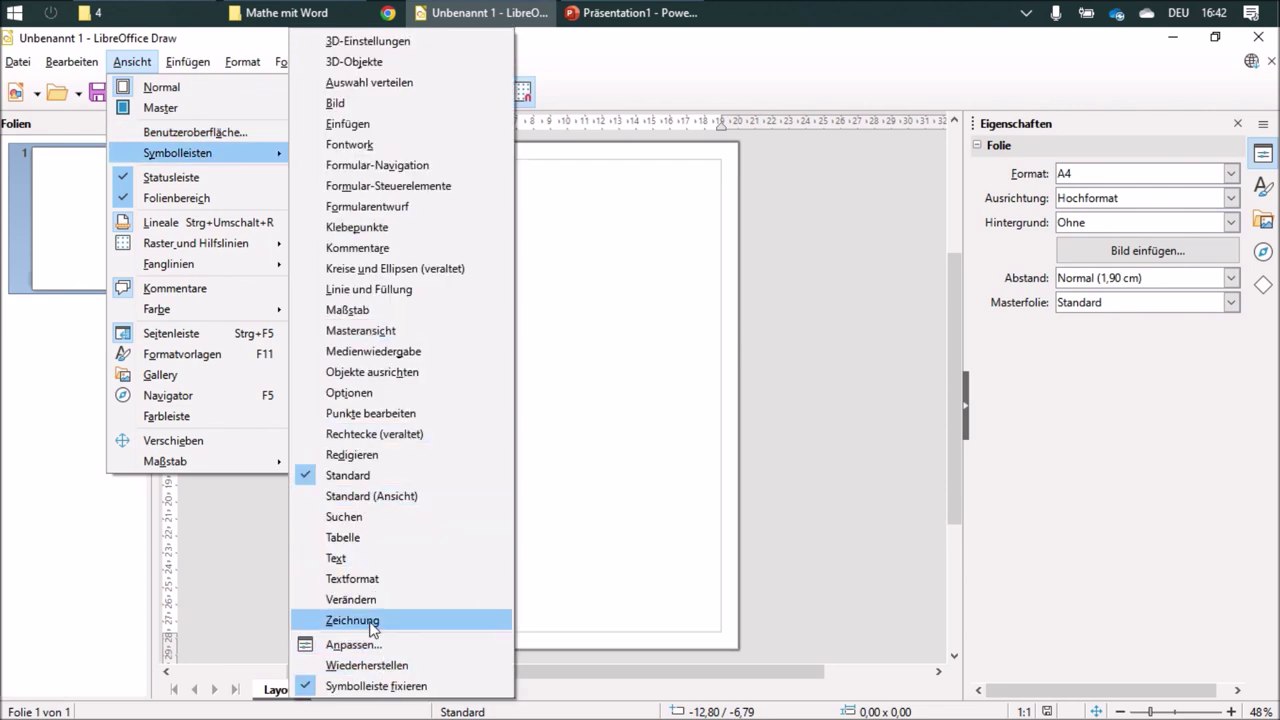
pyautogui.click(340, 621)
# Turn off the display of the Seitenleiste and turn it back on.
pyautogui.click(132, 62)
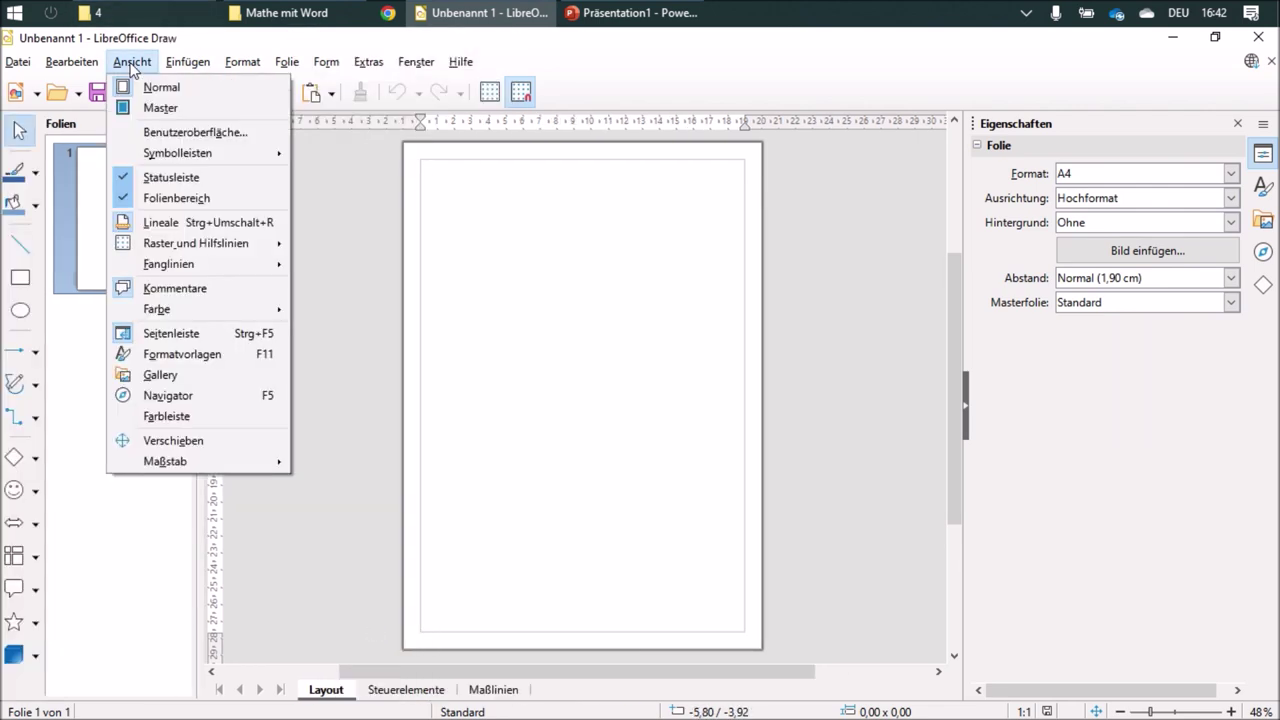
pyautogui.click(186, 335)
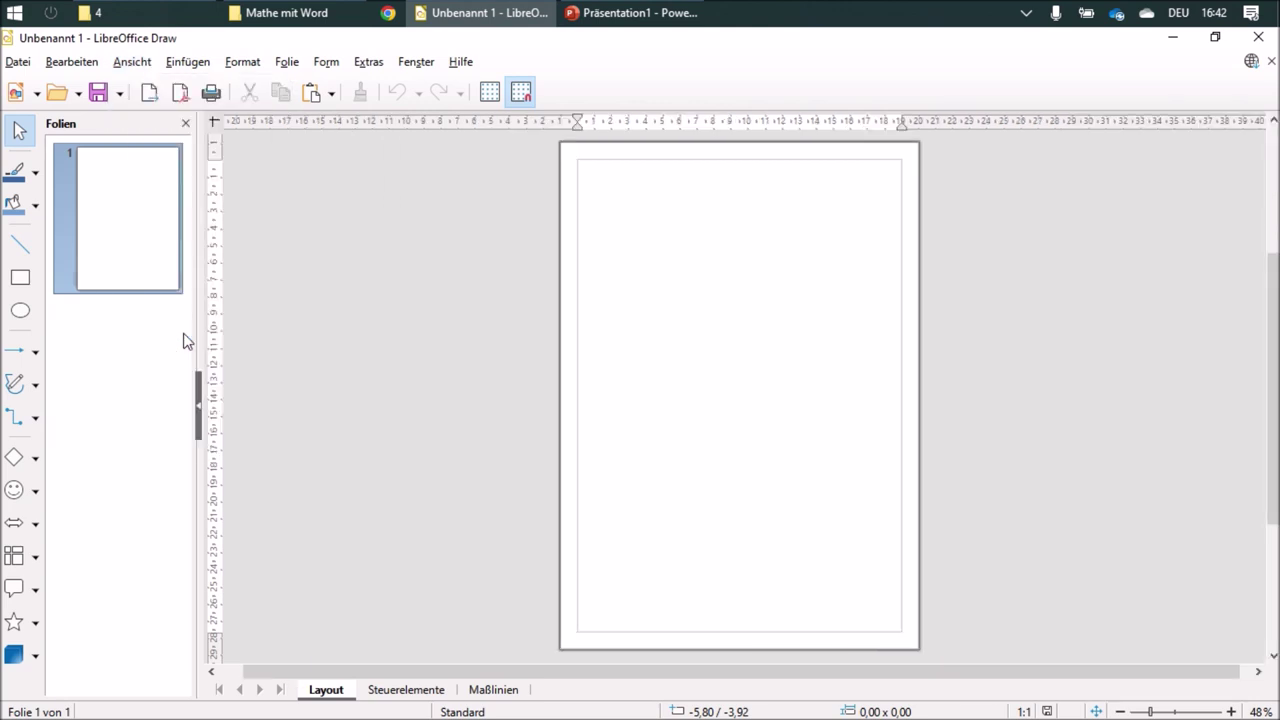
pyautogui.click(130, 66)
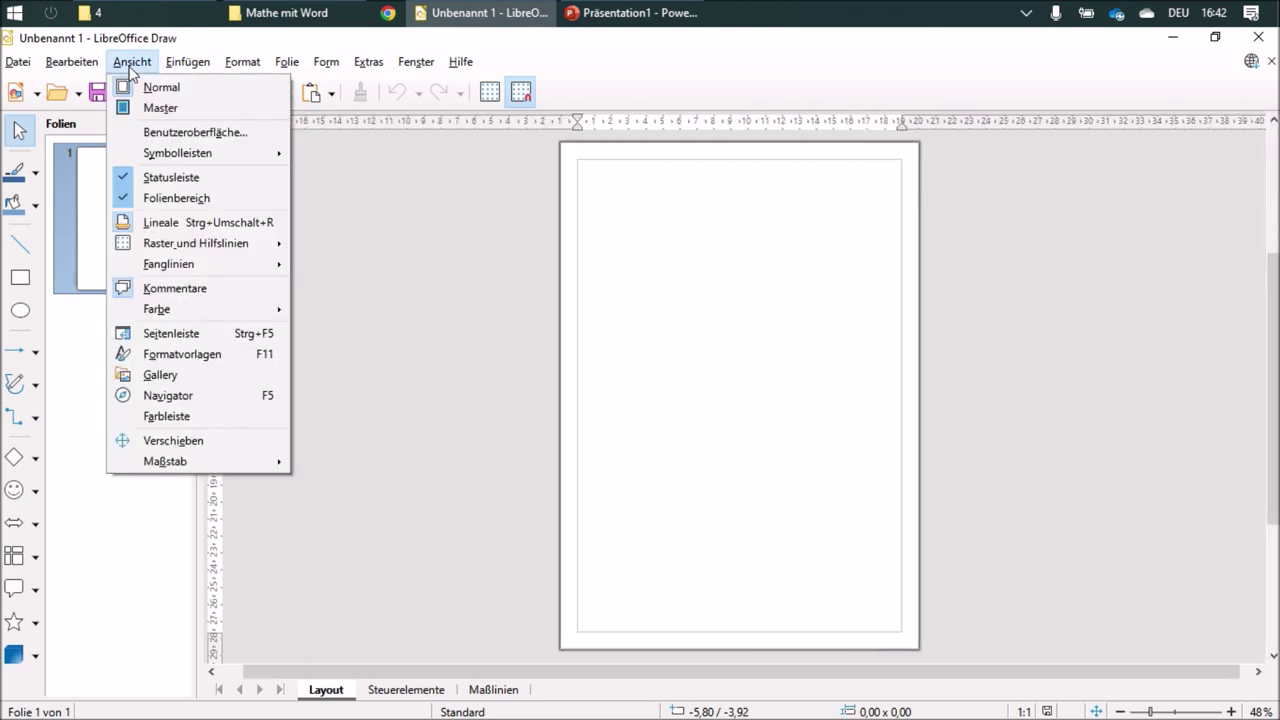
pyautogui.click(190, 333)
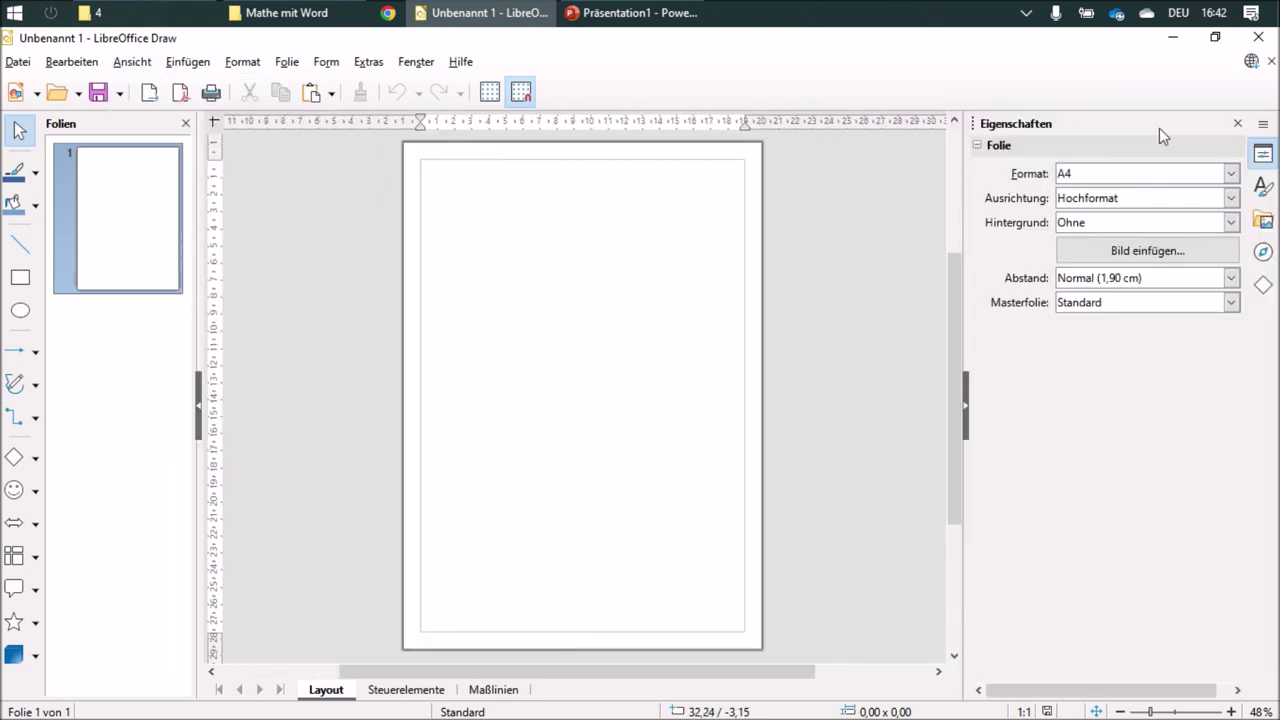
# Close the Eigenschaften deck of the sidebar, reopen it, and toggle it once more.
pyautogui.click(1238, 127)
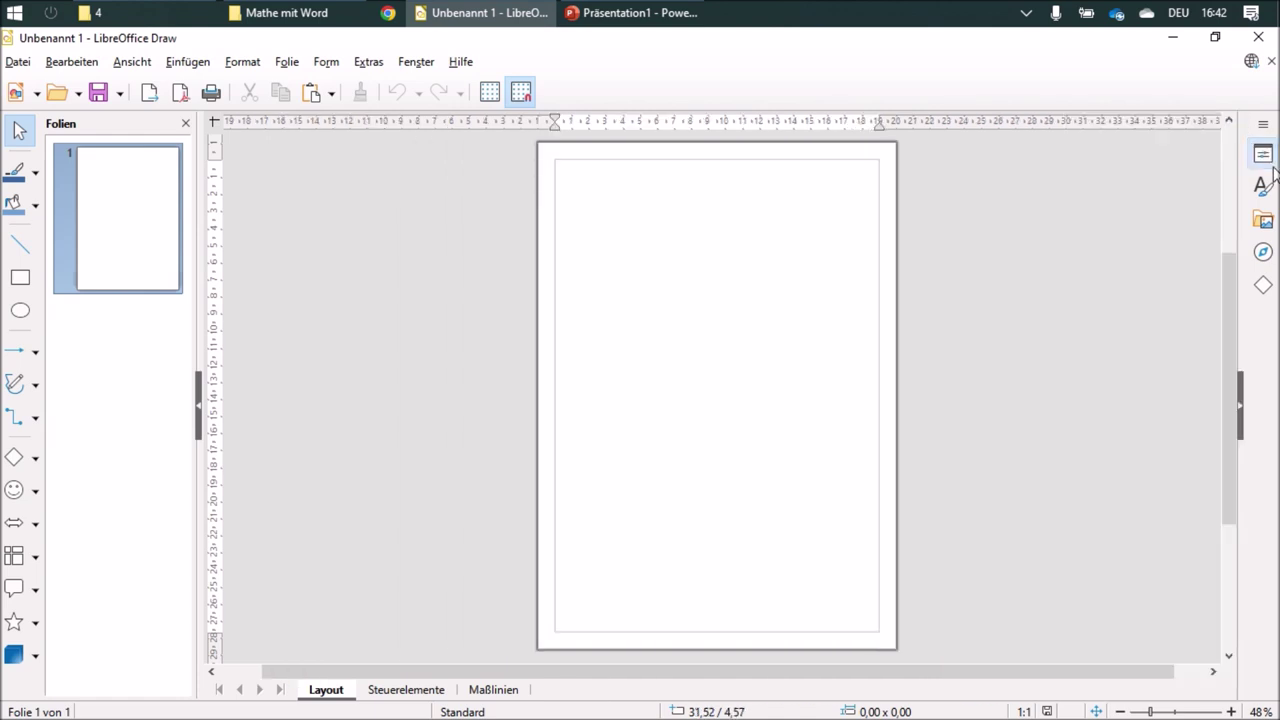
pyautogui.click(1264, 155)
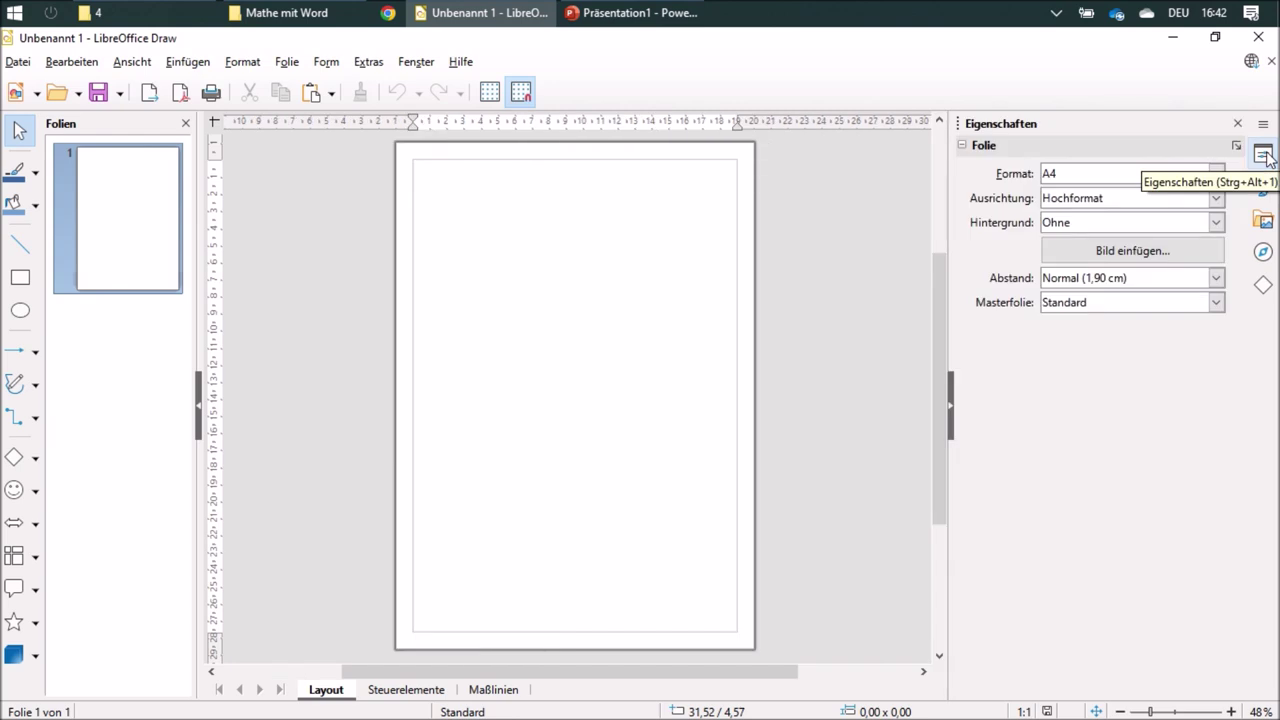
pyautogui.click(1264, 155)
pyautogui.click(1264, 155)
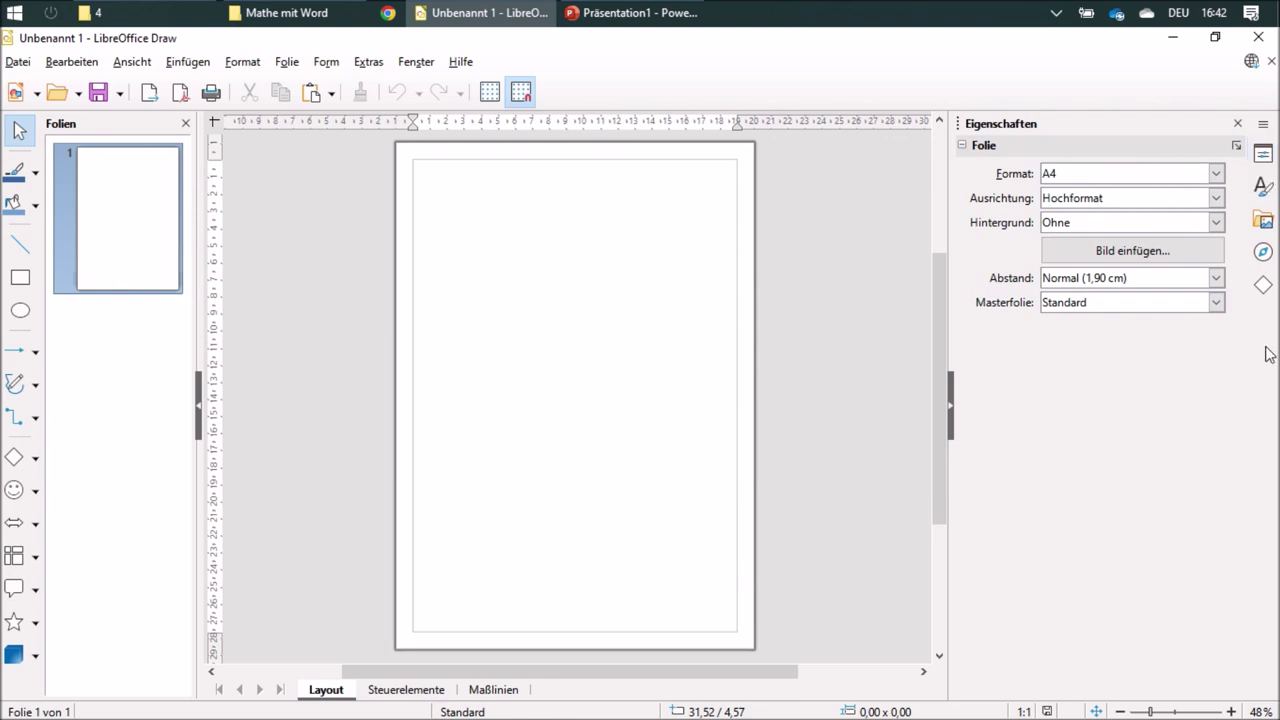
# View the Formen deck with its shape categories and return to the Eigenschaften deck.
pyautogui.click(1263, 287)
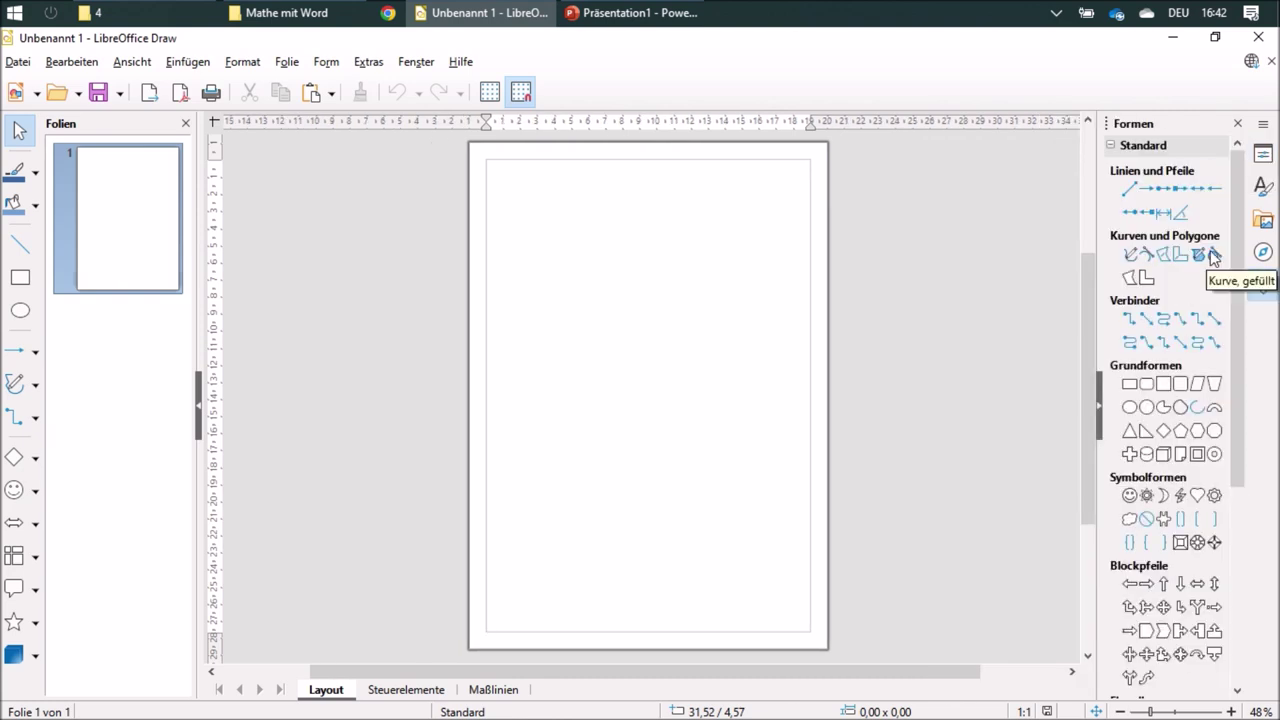
pyautogui.moveTo(1240, 212)
pyautogui.mouseDown()
pyautogui.moveTo(1232, 538)
pyautogui.moveTo(1248, 215)
pyautogui.mouseUp()
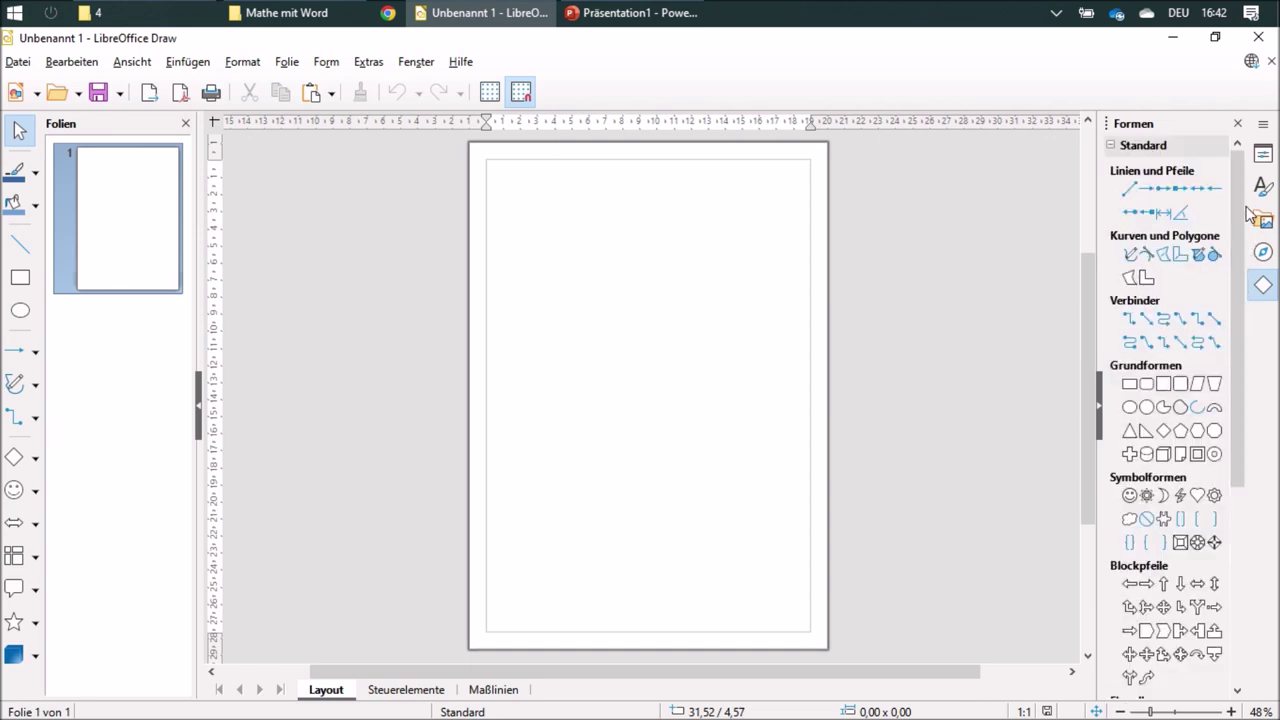
pyautogui.click(1263, 155)
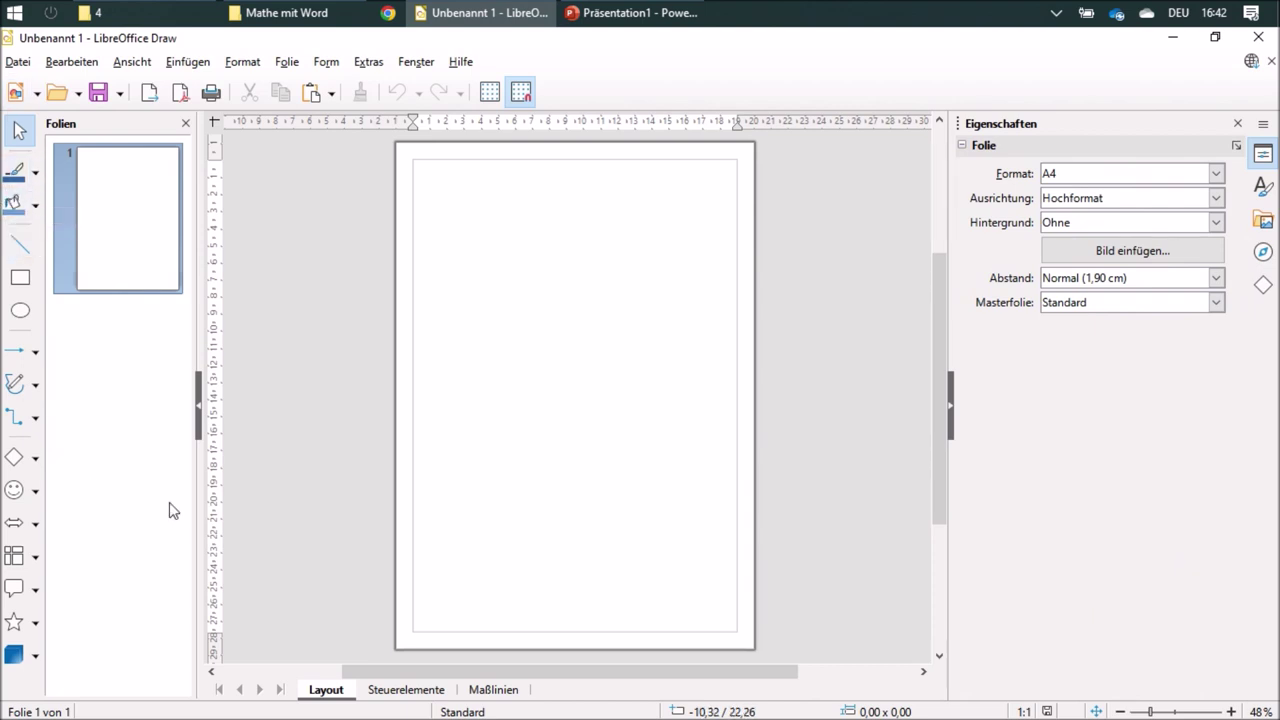
# Detach the Linien und Pfeile tools as a floating toolbar and dock it above the Standard toolbar.
pyautogui.click(36, 353)
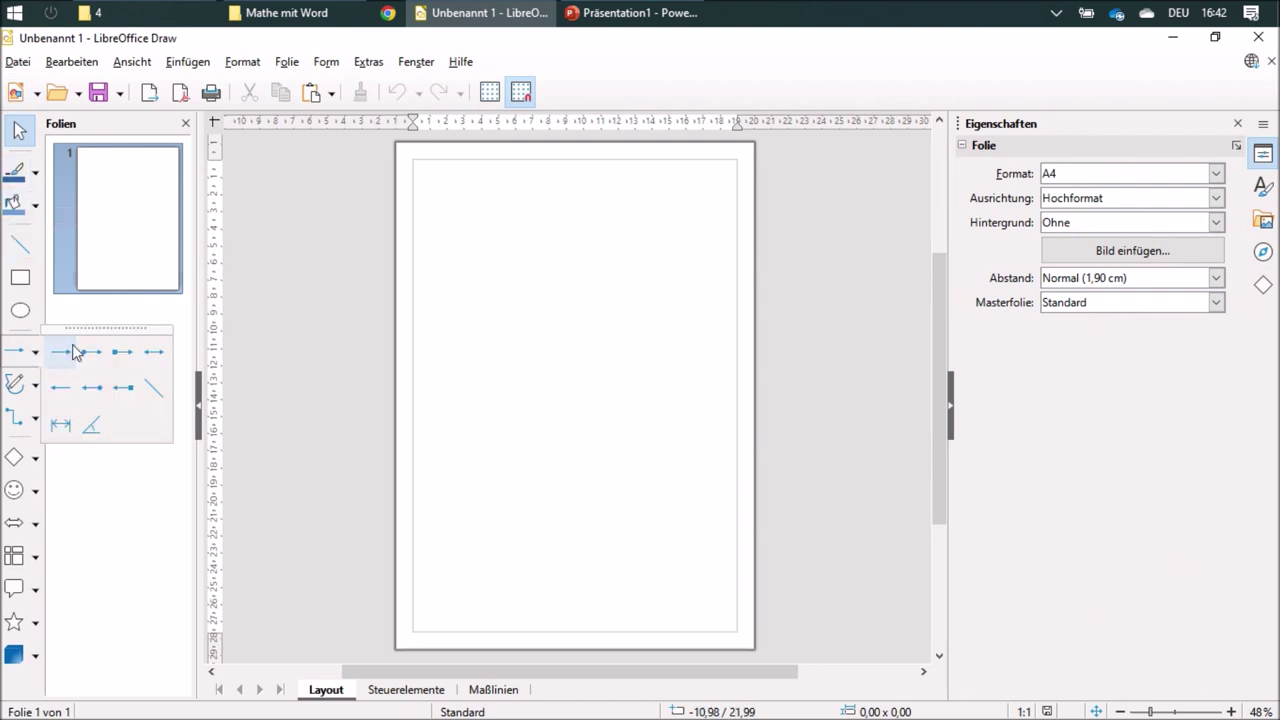
pyautogui.moveTo(97, 328); pyautogui.dragTo(603, 292)
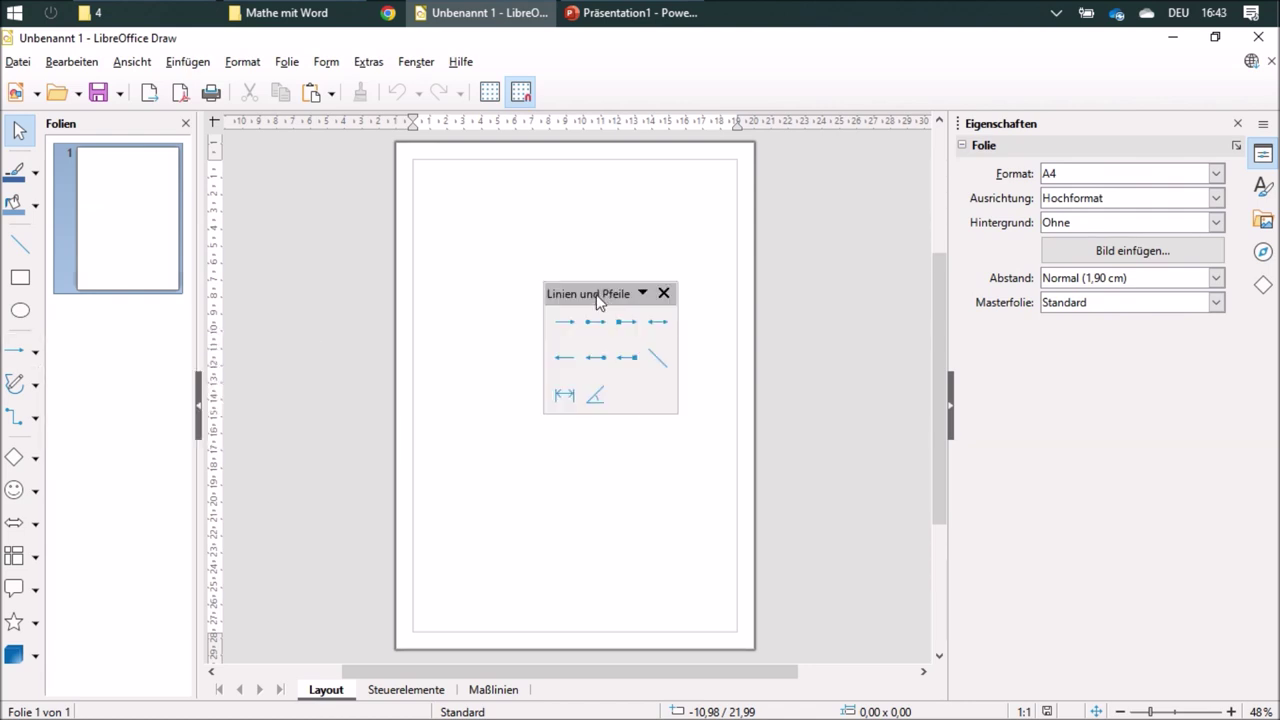
pyautogui.moveTo(596, 294); pyautogui.dragTo(846, 103)
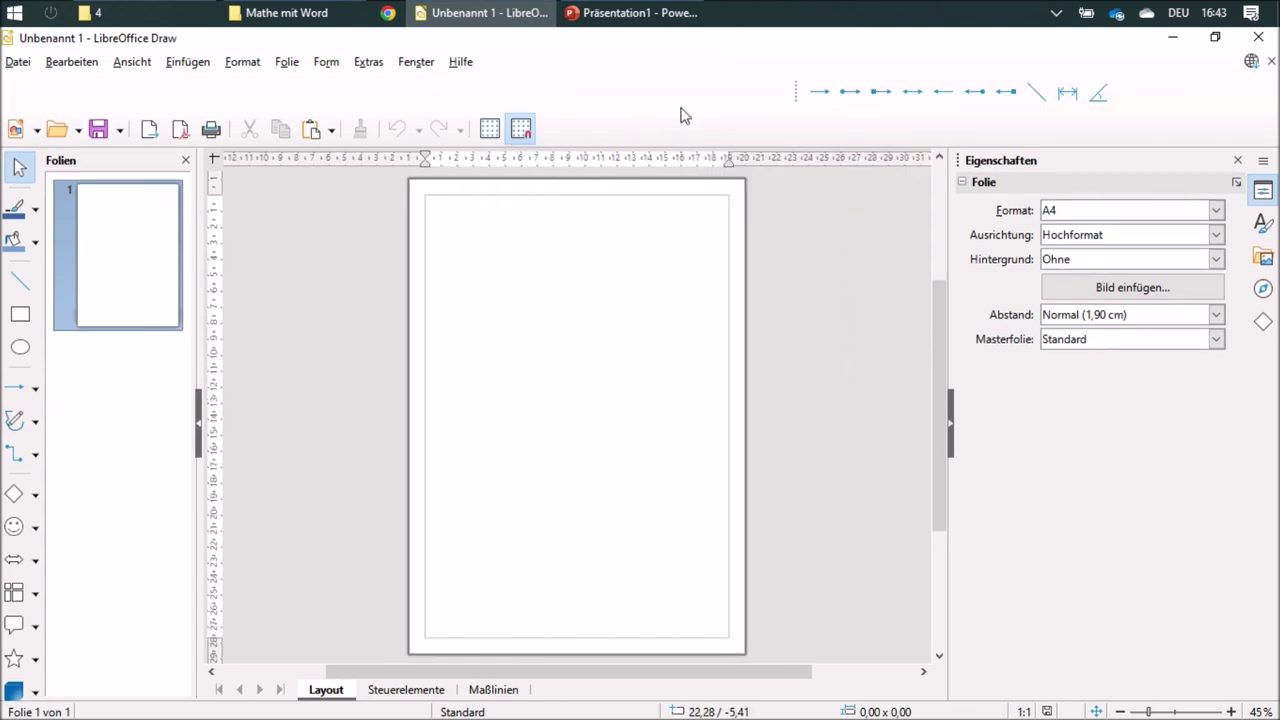
# Lock the position of the docked Linien und Pfeile toolbar and unlock it again.
pyautogui.rightClick(797, 97)
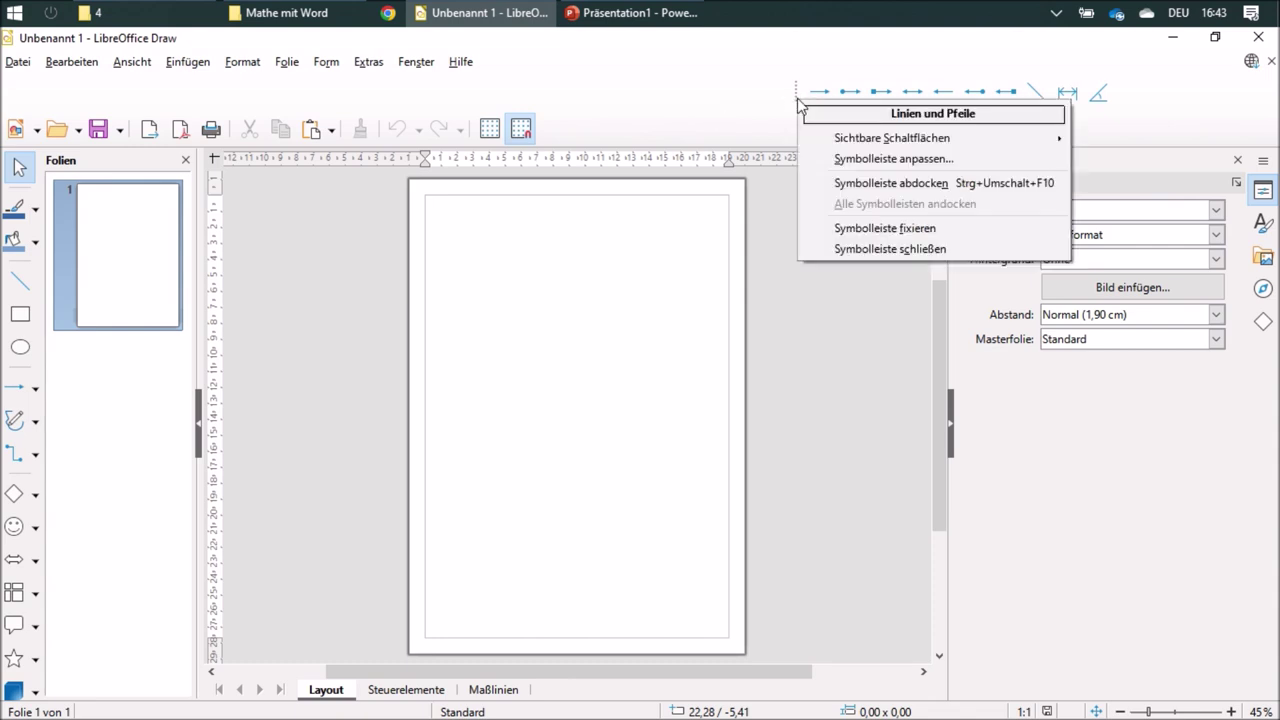
pyautogui.click(860, 235)
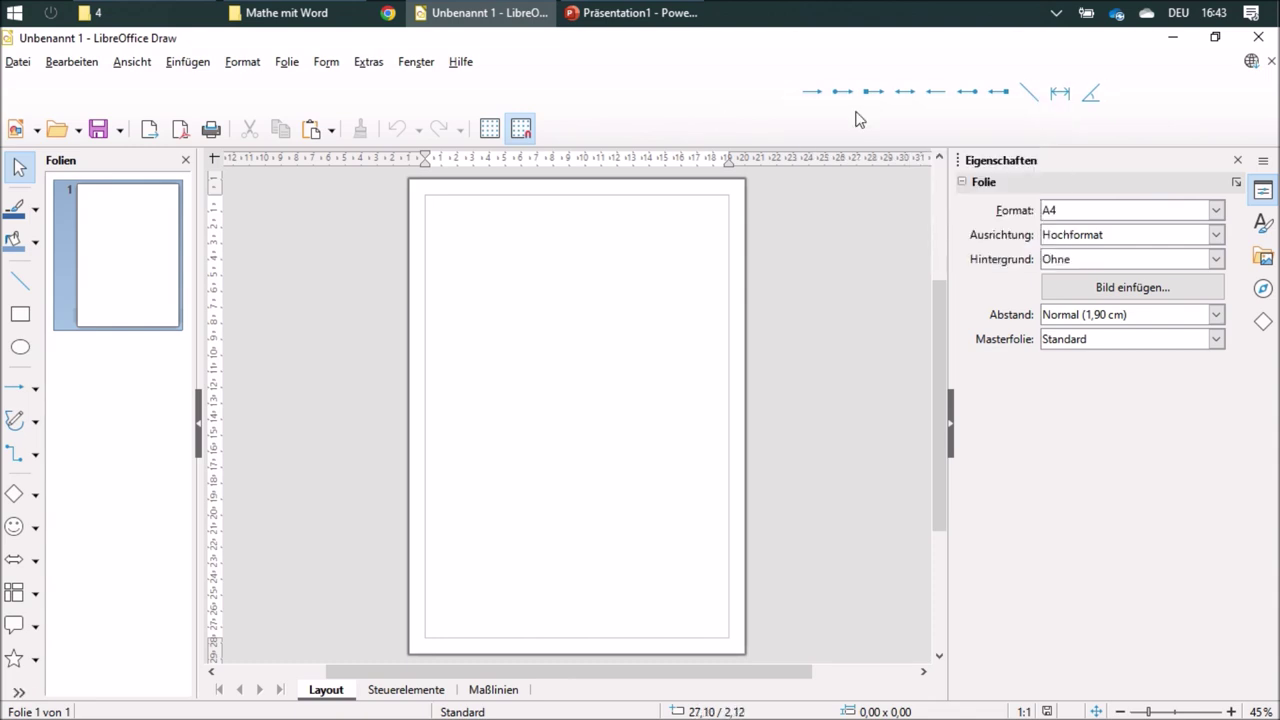
pyautogui.rightClick(810, 92)
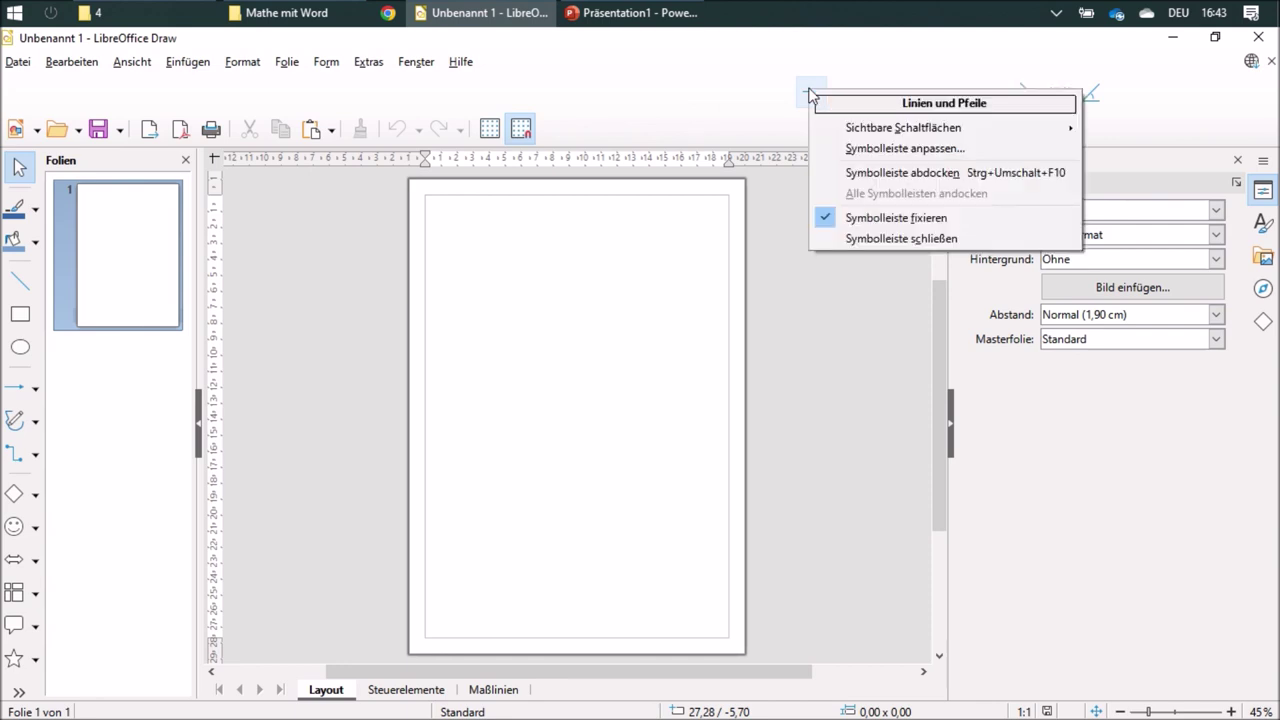
pyautogui.click(893, 217)
# Undock the Linien und Pfeile toolbar, move it beside the page and close it.
pyautogui.moveTo(788, 92); pyautogui.dragTo(772, 265)
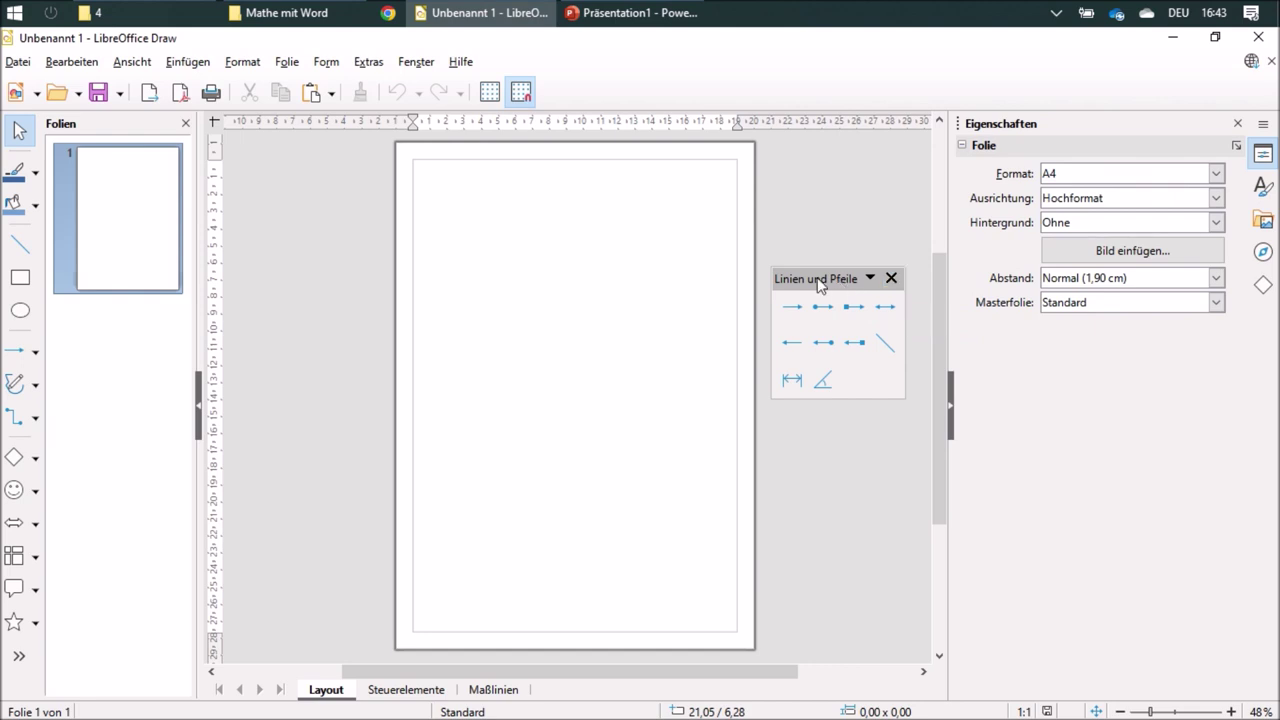
pyautogui.moveTo(820, 280); pyautogui.dragTo(790, 242)
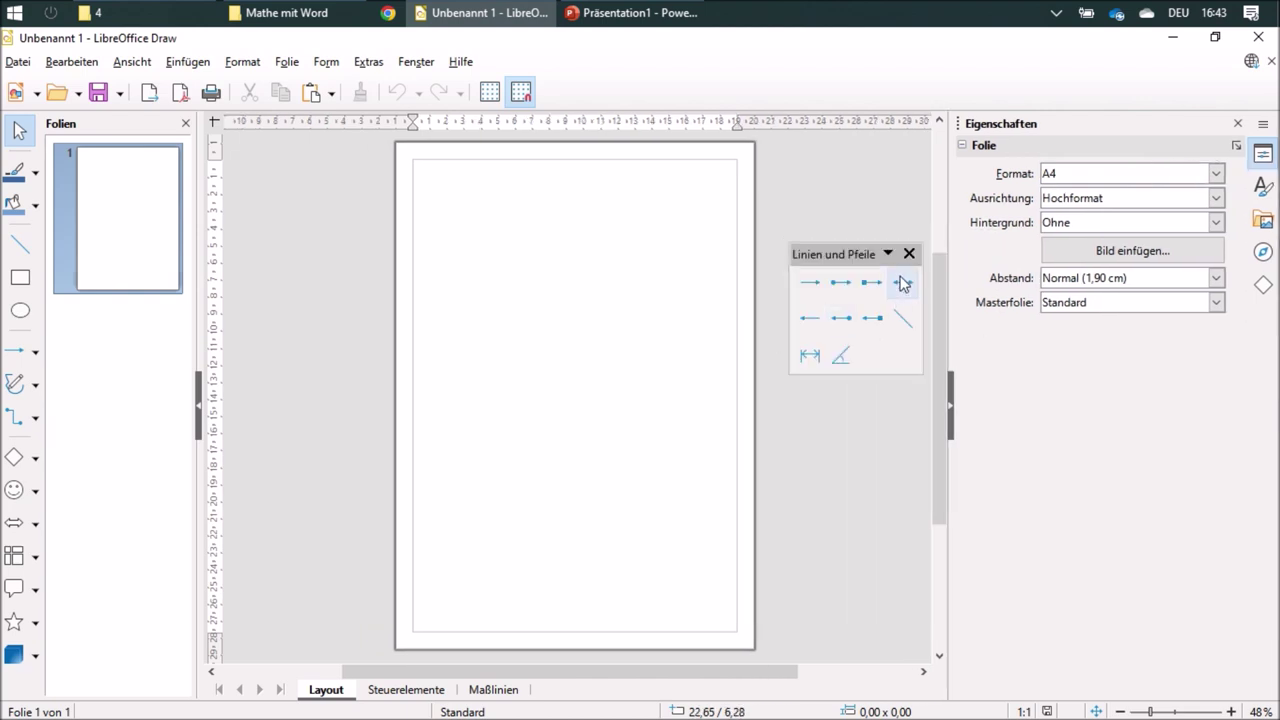
pyautogui.click(909, 254)
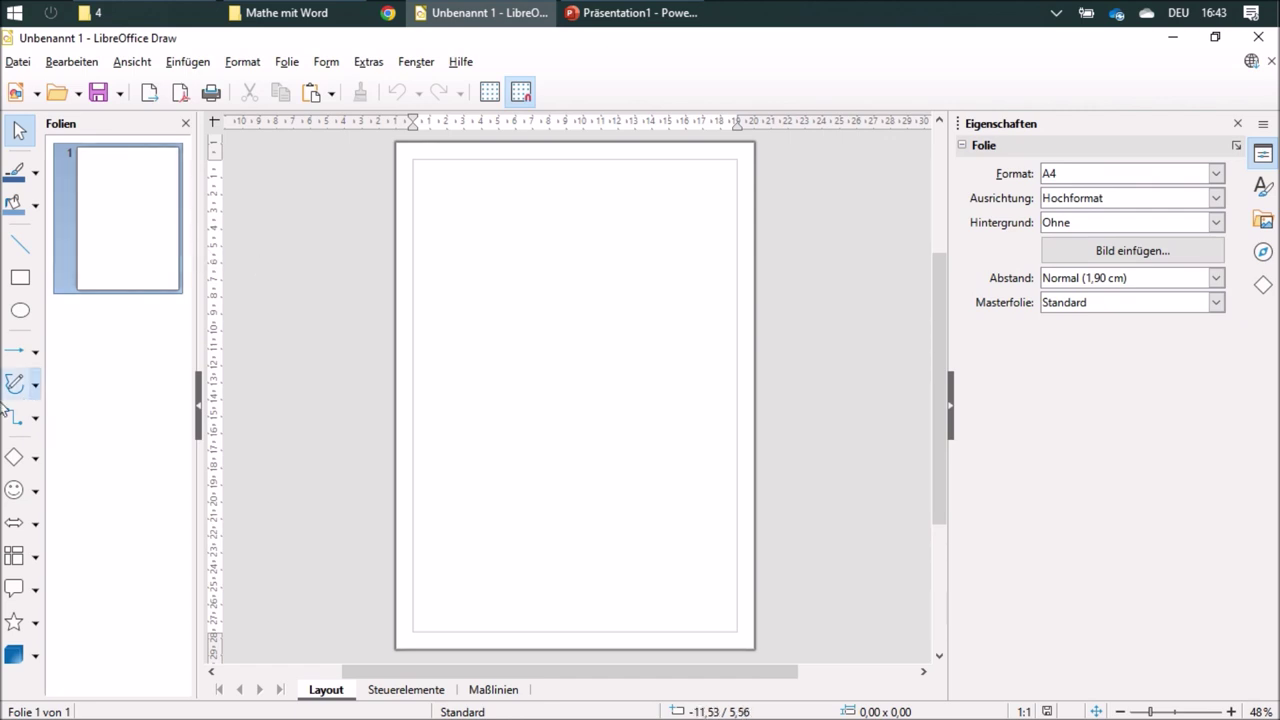
# Customize the Zeichnung toolbar in LibreOffice Draw by enabling its Textfeld command.
pyautogui.rightClick(22, 659)
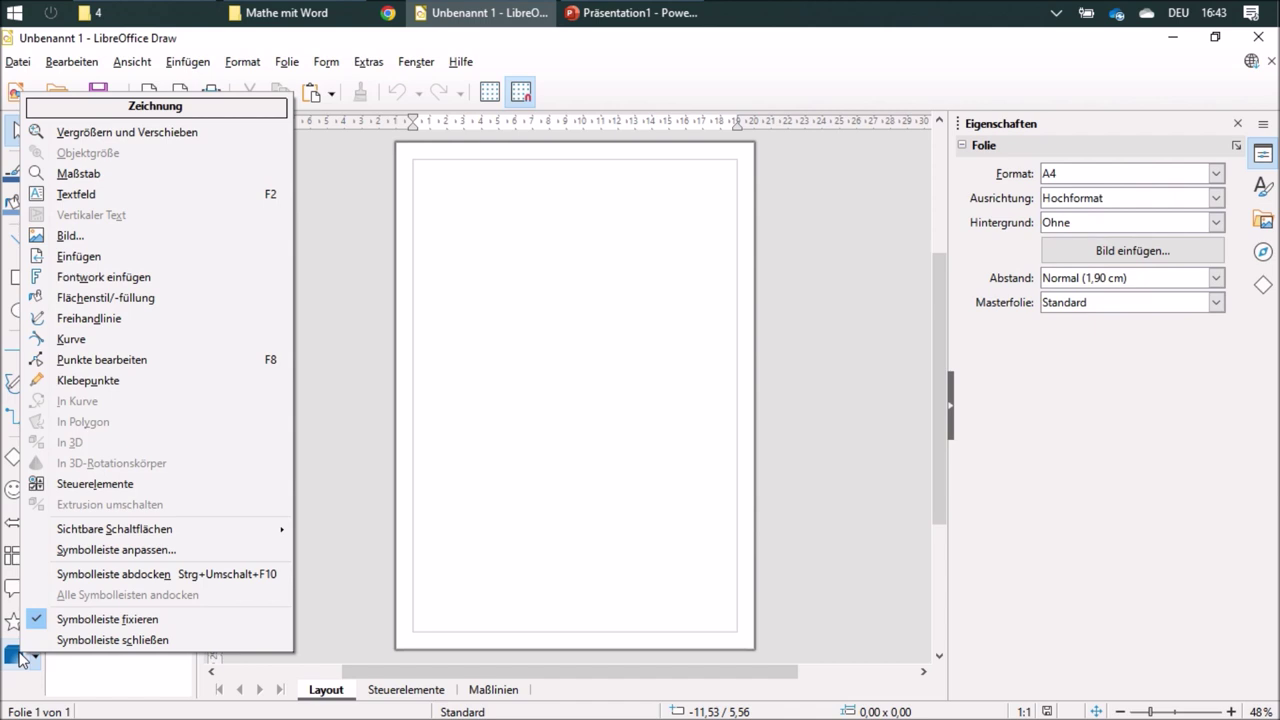
pyautogui.click(114, 550)
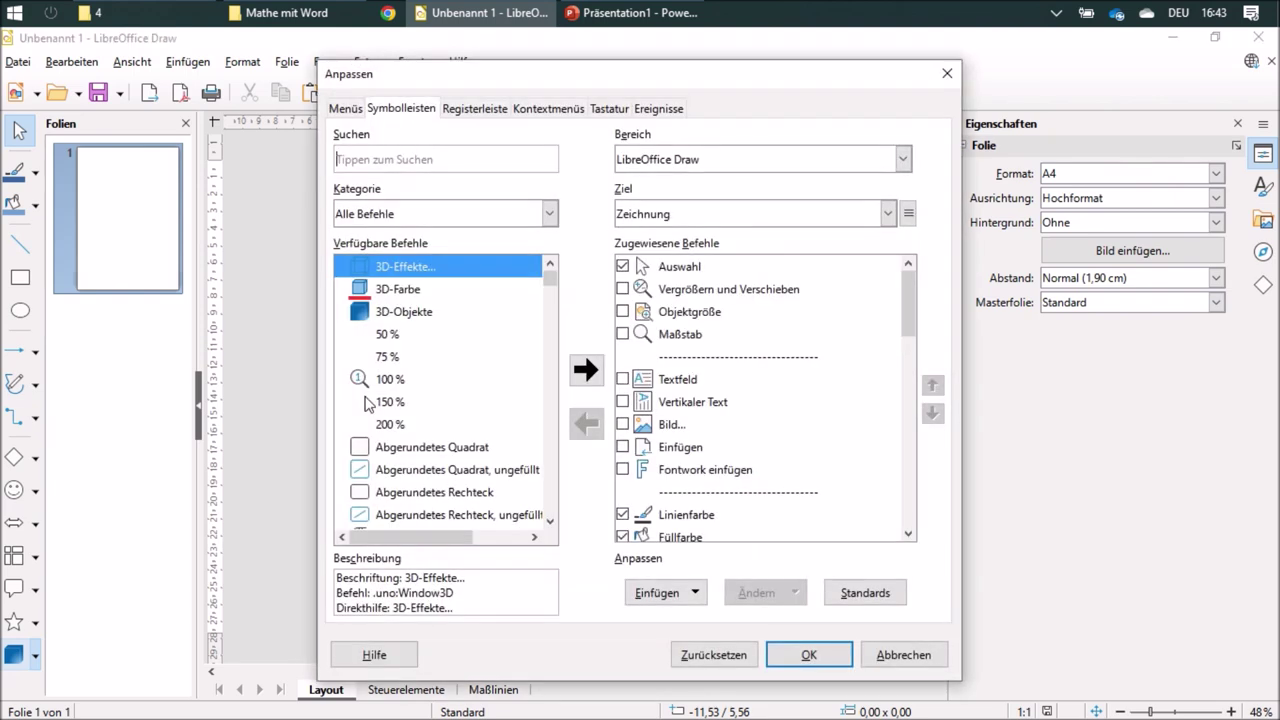
pyautogui.scroll(-1, 908, 307)
pyautogui.scroll(1, 908, 307)
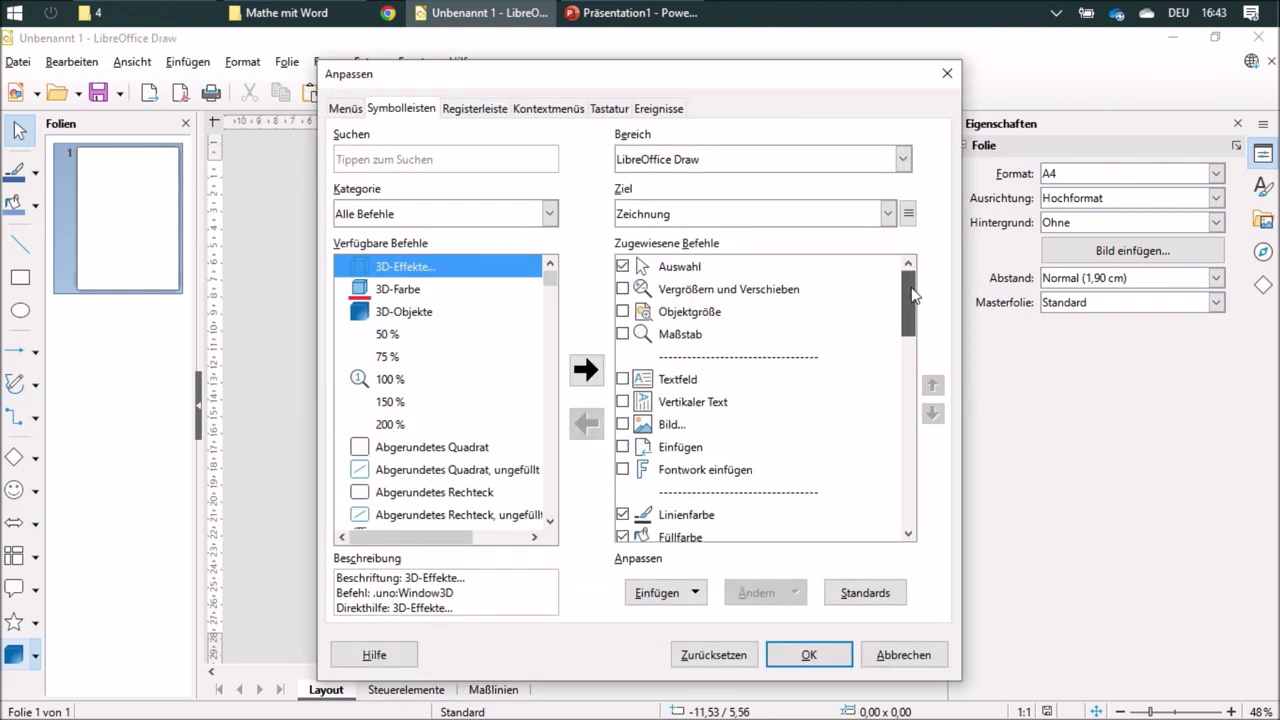
pyautogui.click(688, 214)
pyautogui.click(688, 214)
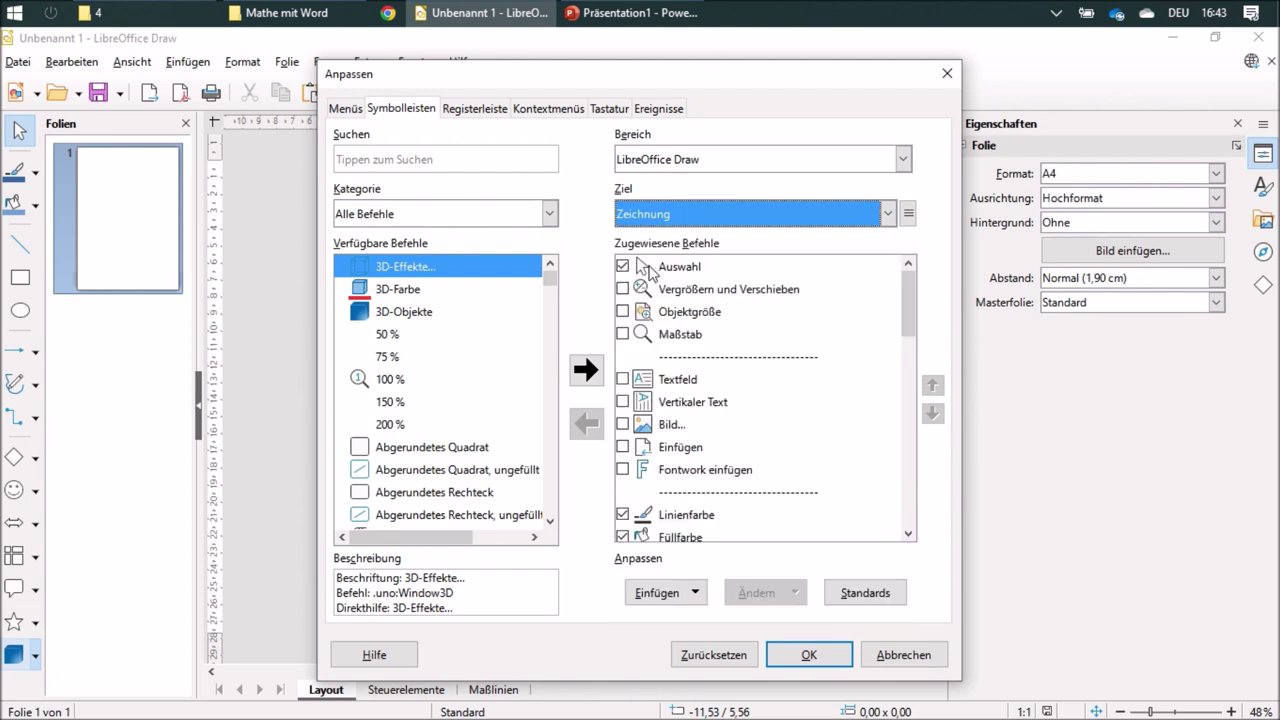
pyautogui.moveTo(908, 309); pyautogui.dragTo(911, 325)
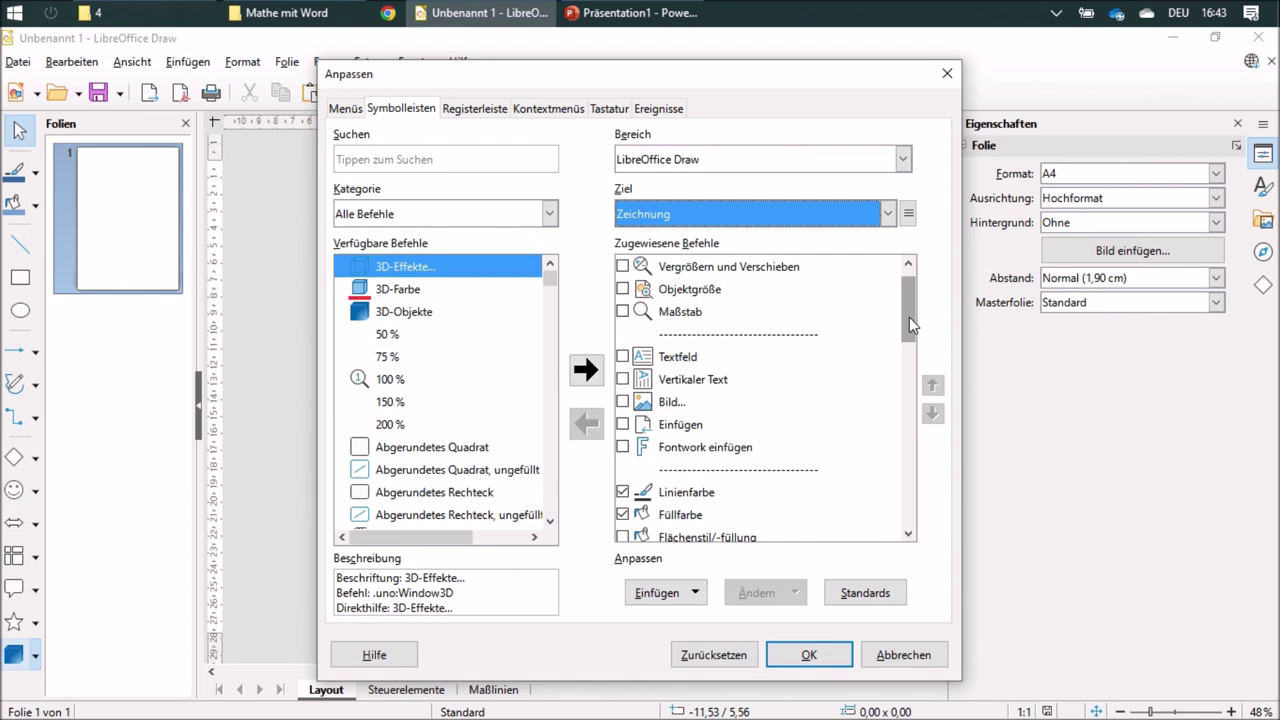
pyautogui.click(624, 357)
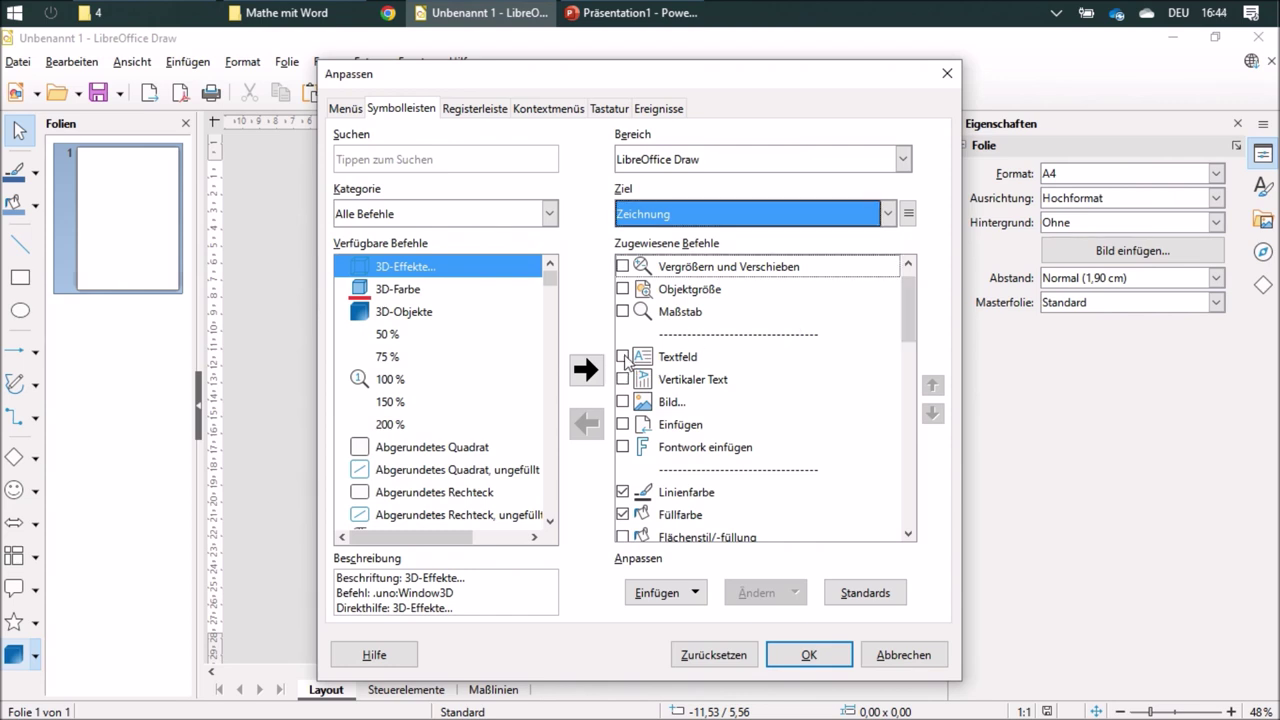
pyautogui.click(623, 357)
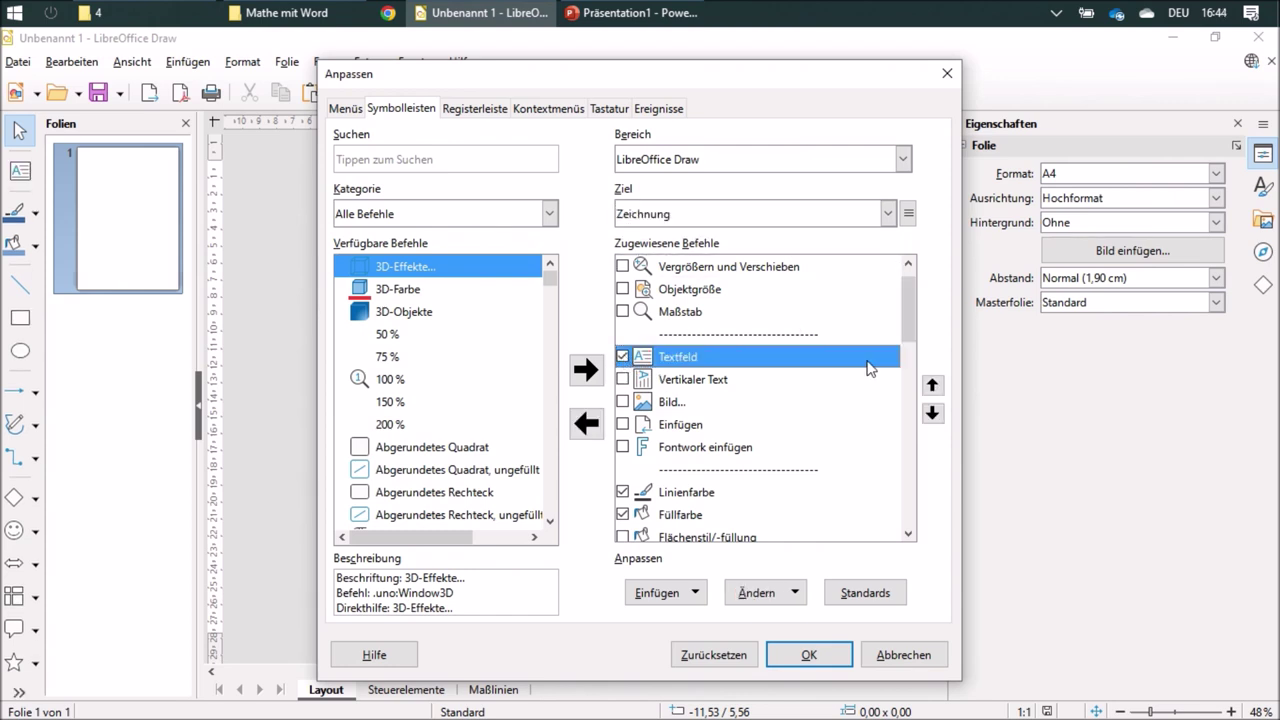
# Disable Linien und Linienspitzen, Kurven und Polygone and Verbinder among the Zeichnung toolbar's assigned commands.
pyautogui.moveTo(908, 319); pyautogui.dragTo(921, 428)
pyautogui.click(622, 311)
pyautogui.click(622, 334)
pyautogui.click(622, 357)
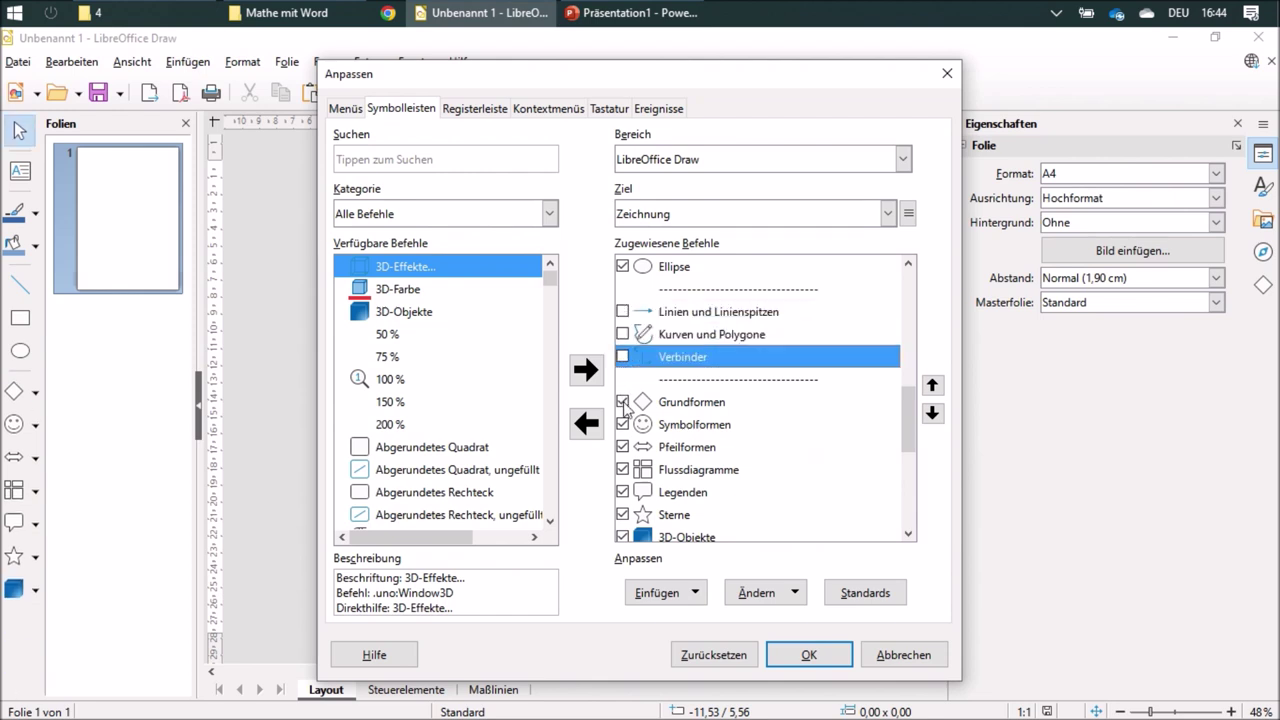
# Disable Grundformen, Symbolformen, Pfeilformen, Flussdiagramme, Legenden, Sterne and 3D-Objekte for the Zeichnung toolbar and apply the customization.
pyautogui.click(622, 401)
pyautogui.click(622, 424)
pyautogui.click(622, 447)
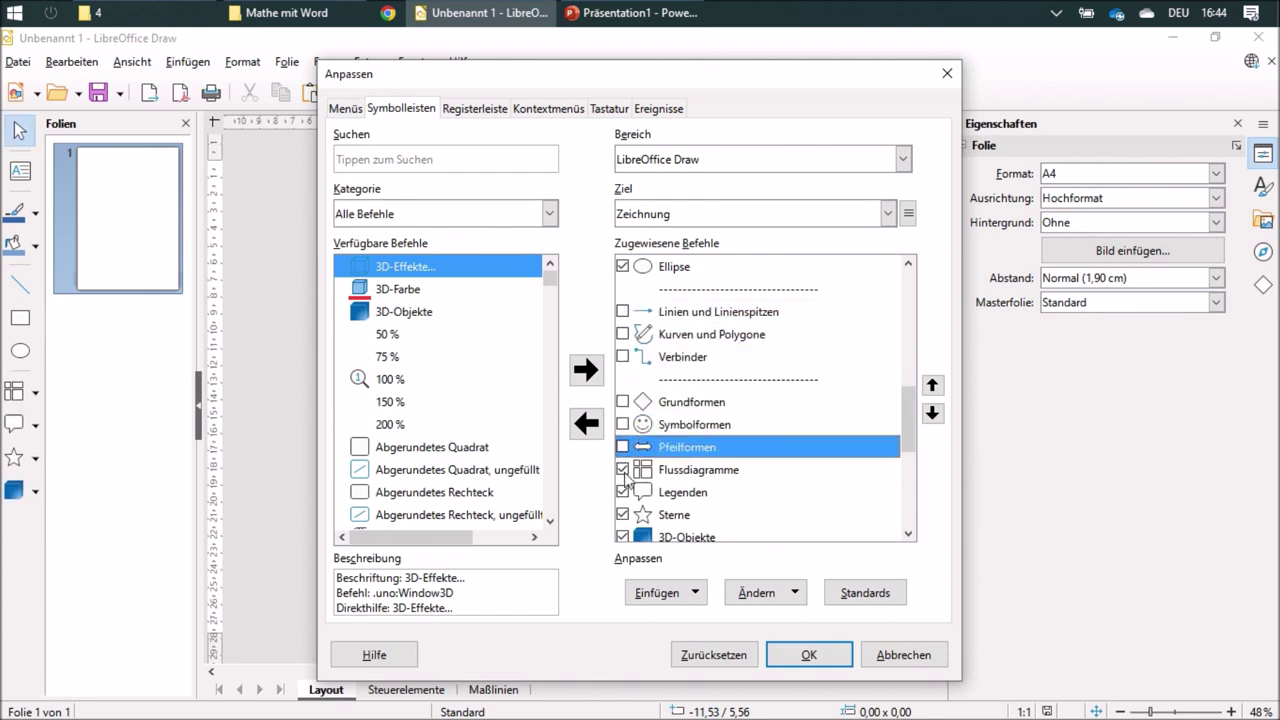
pyautogui.click(622, 469)
pyautogui.click(622, 492)
pyautogui.click(622, 515)
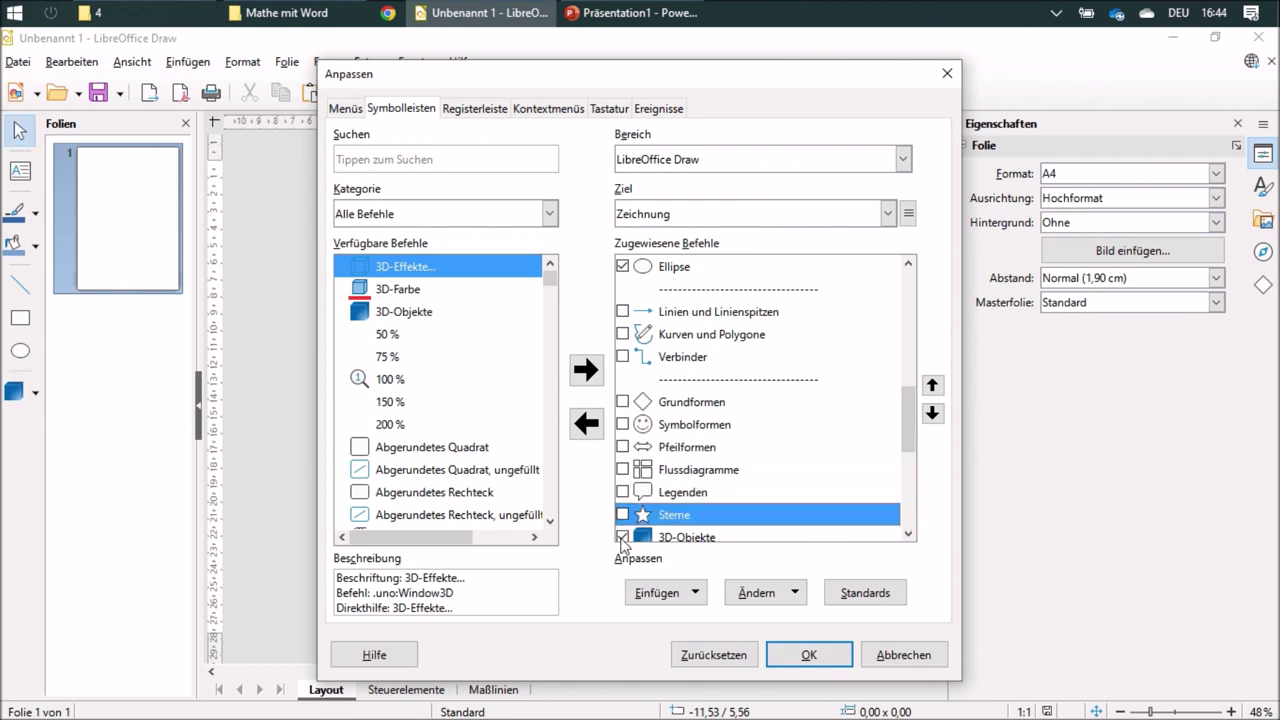
pyautogui.click(622, 537)
pyautogui.moveTo(912, 456); pyautogui.dragTo(913, 468)
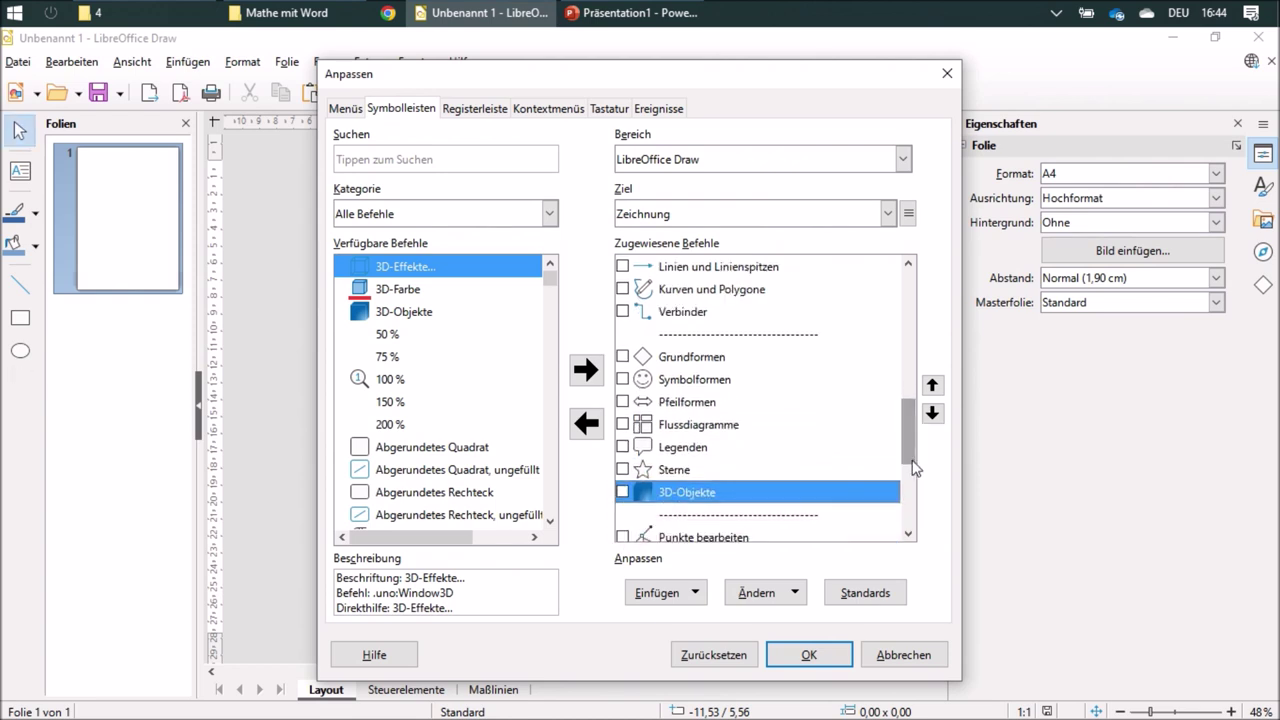
pyautogui.click(812, 657)
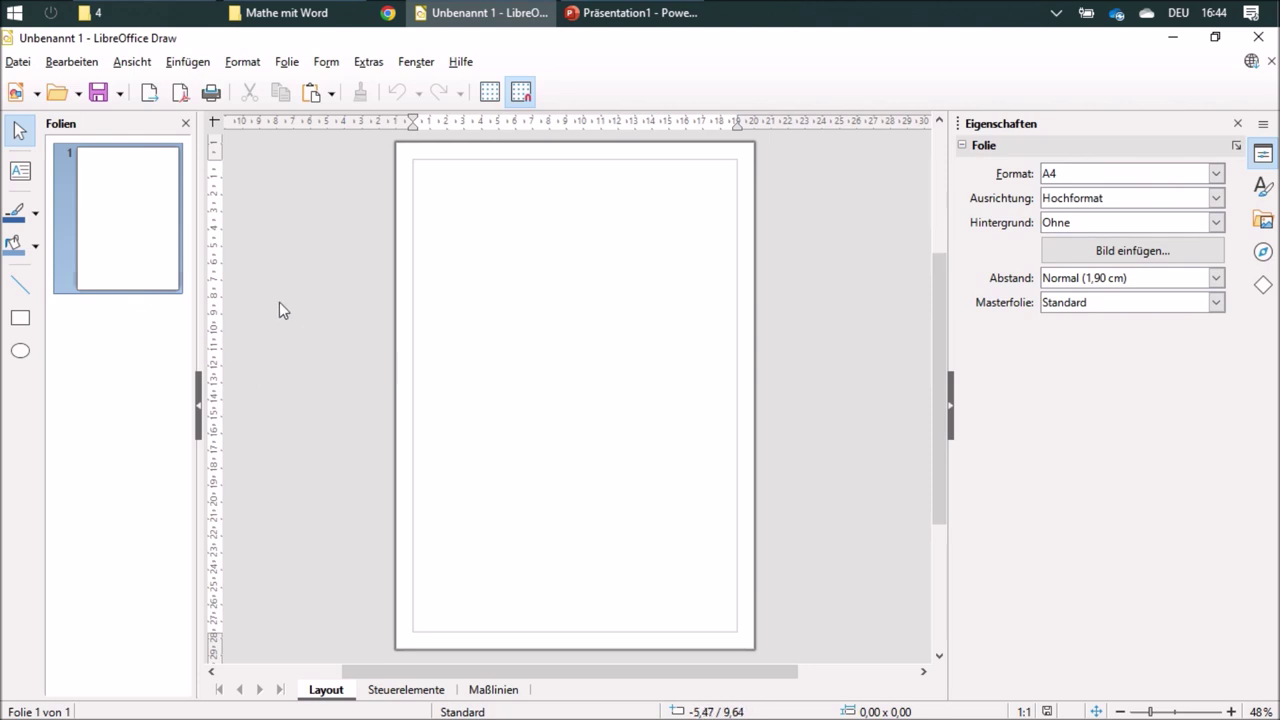
# Switch to the File Explorer window of LibreOffice's profile folder 4 and select the user folder.
pyautogui.click(144, 17)
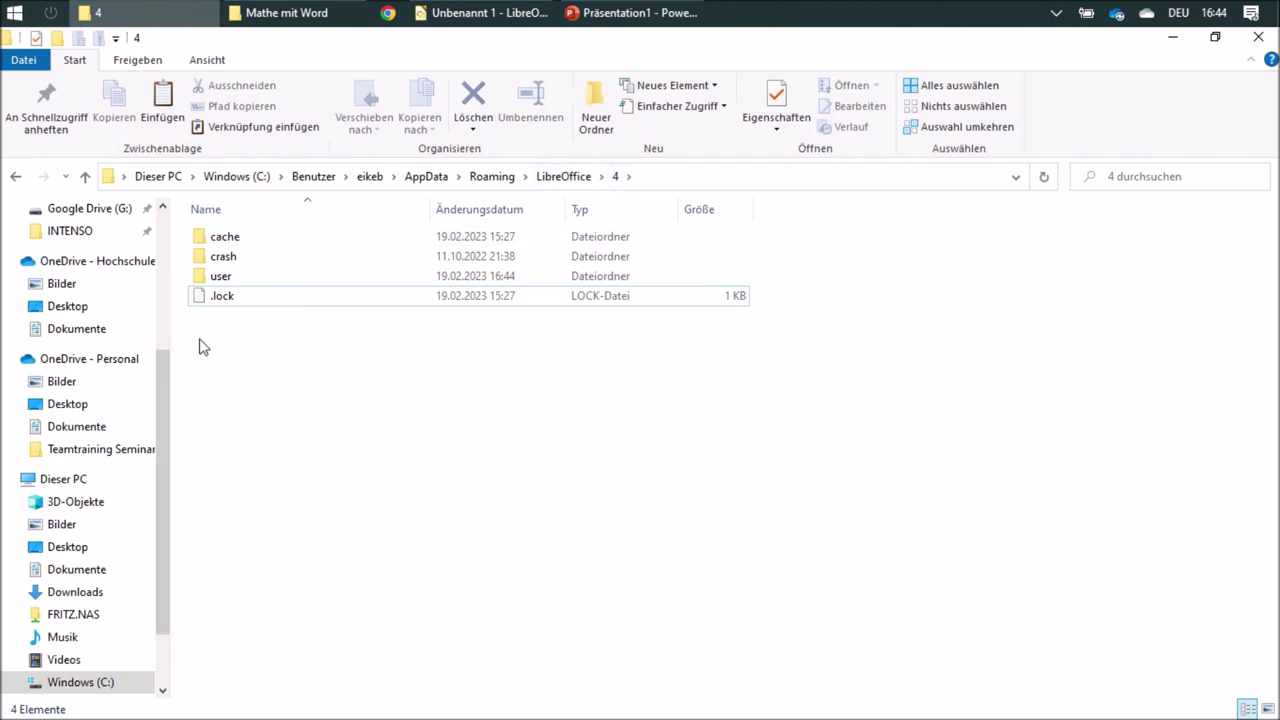
pyautogui.click(226, 278)
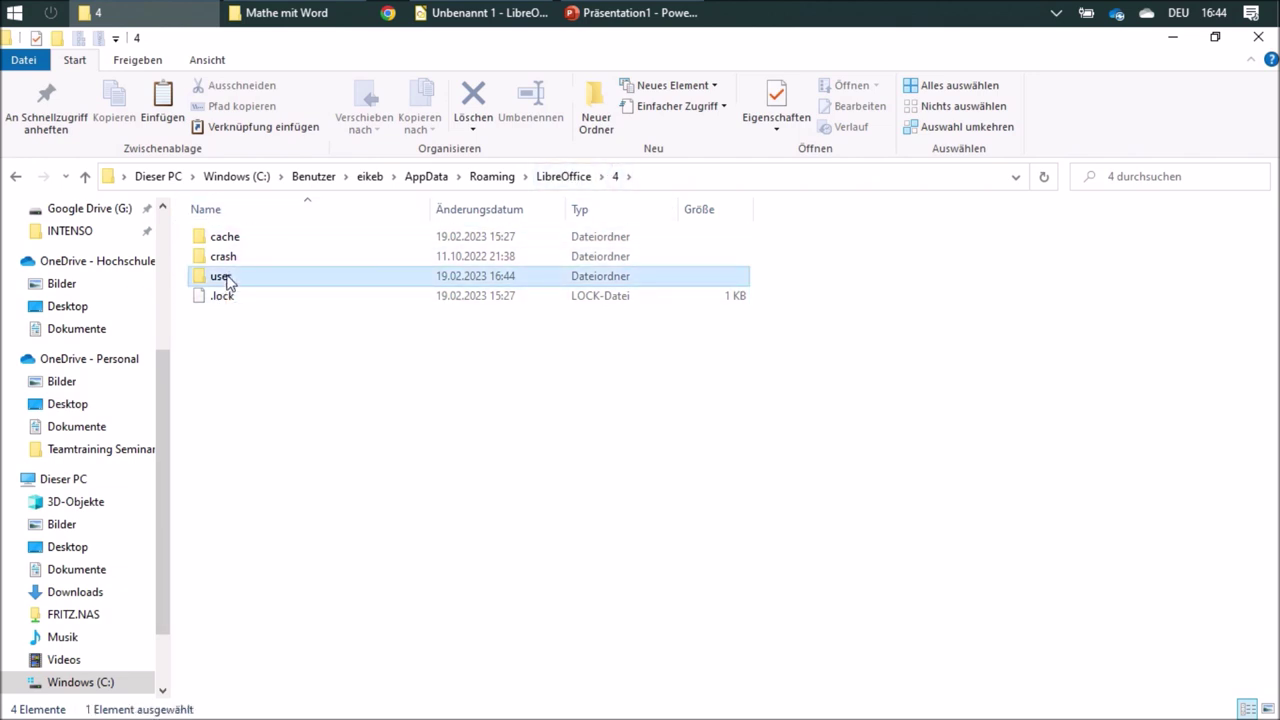